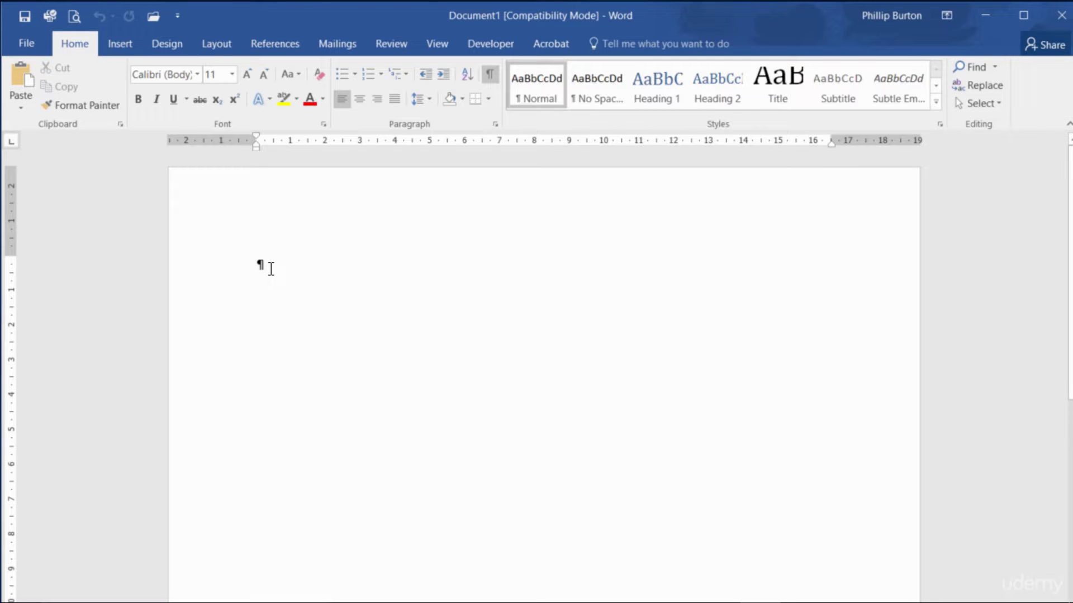
Generate sample body text in the blank document with the formula =rand(10,20).
{"action": "type", "text": "=rand"}
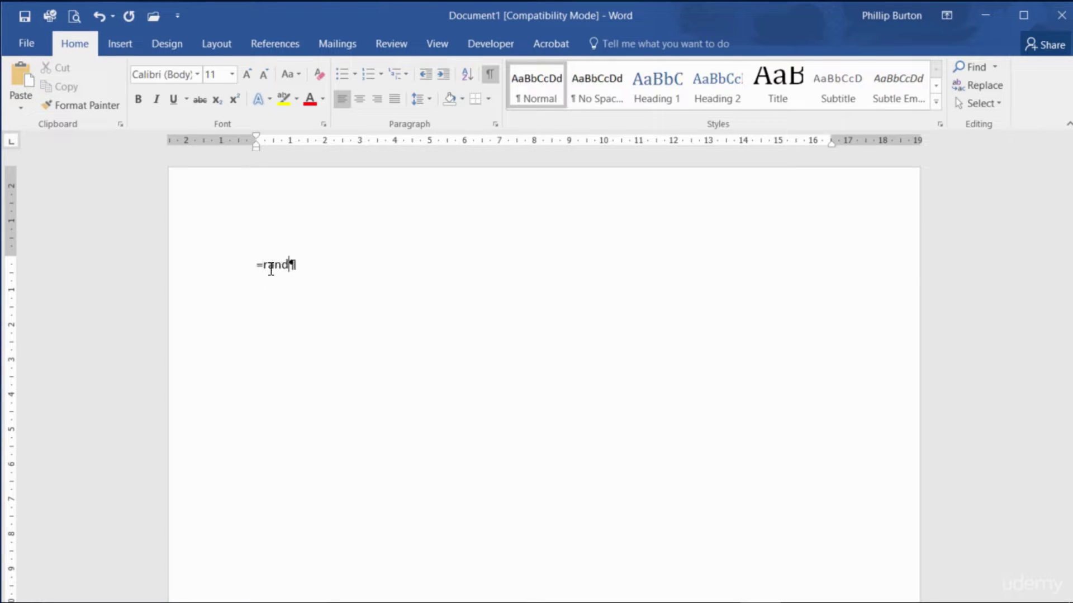
{"action": "type", "text": "(10"}
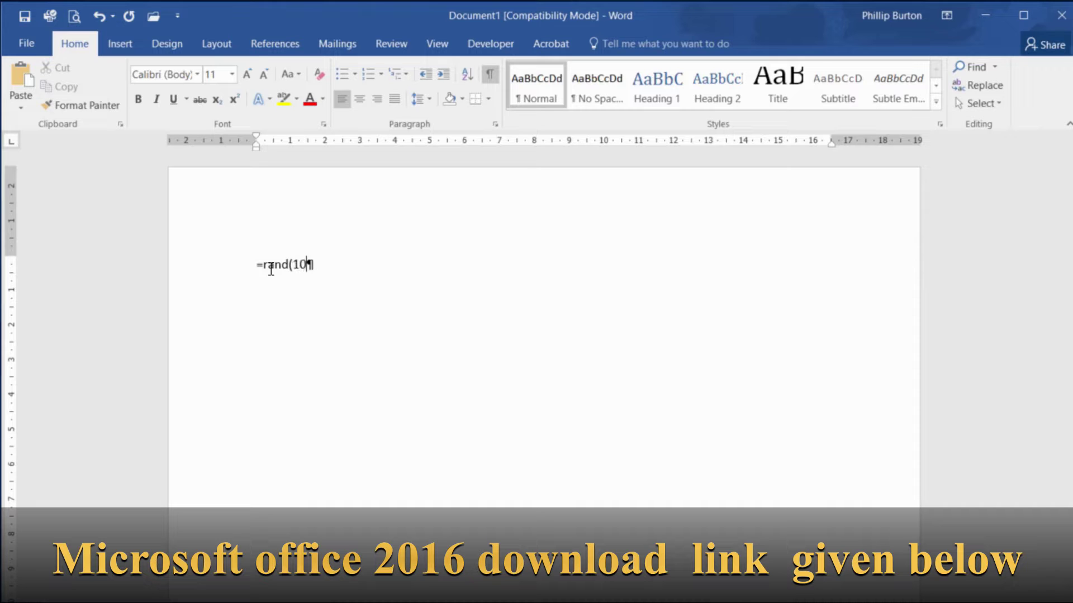
{"action": "type", "text": ",20)"}
{"action": "key", "text": "Return"}
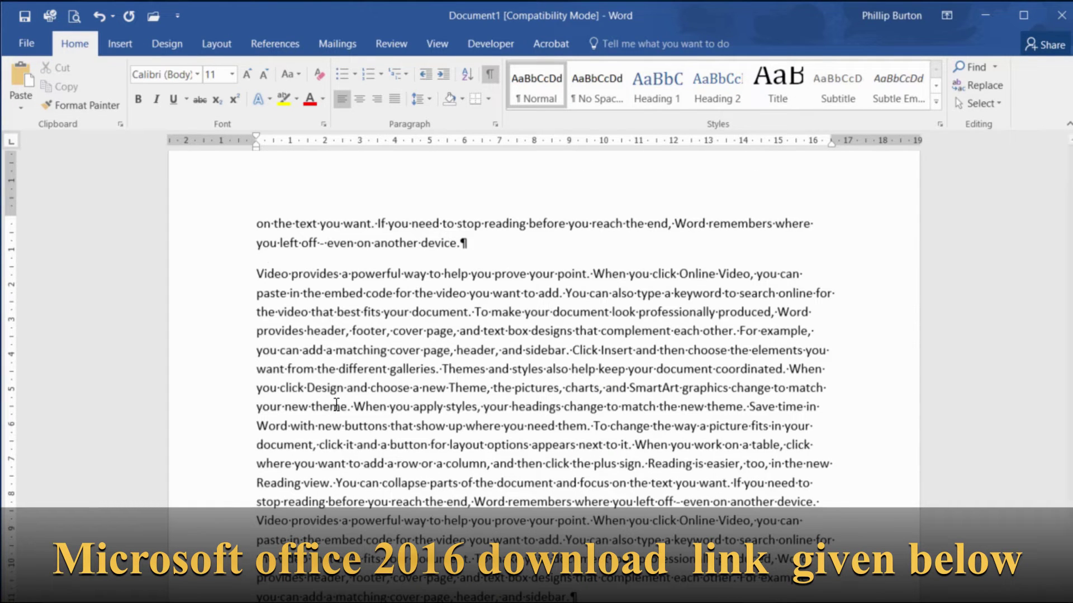
Place the cursor at the start of the generated text and hide the formatting marks.
{"action": "scroll", "coordinate": [596, 185], "scroll_direction": "up", "scroll_amount": 10}
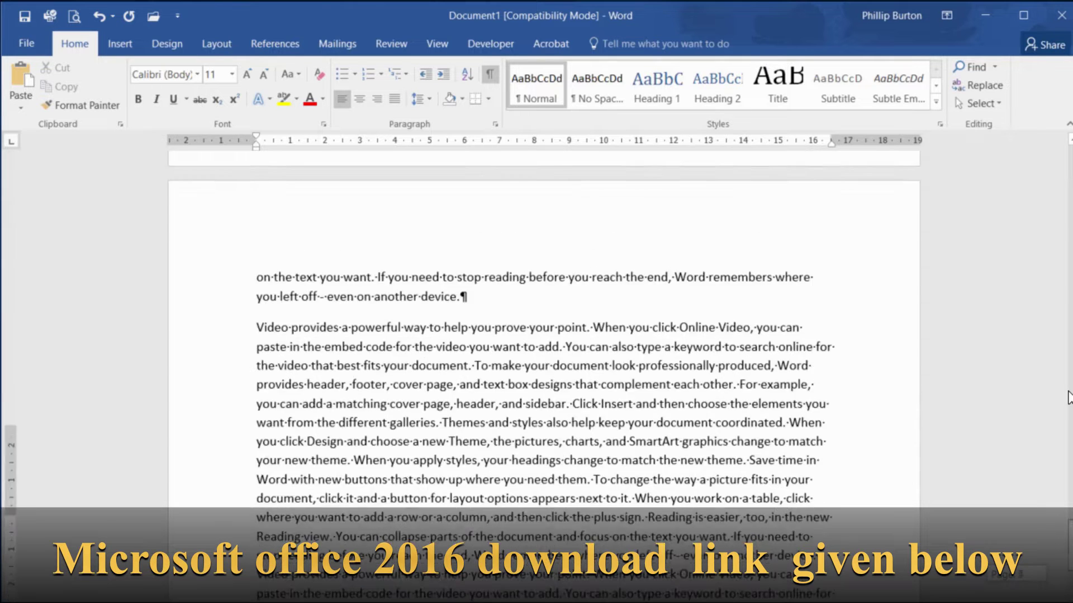
{"action": "left_click", "coordinate": [260, 250]}
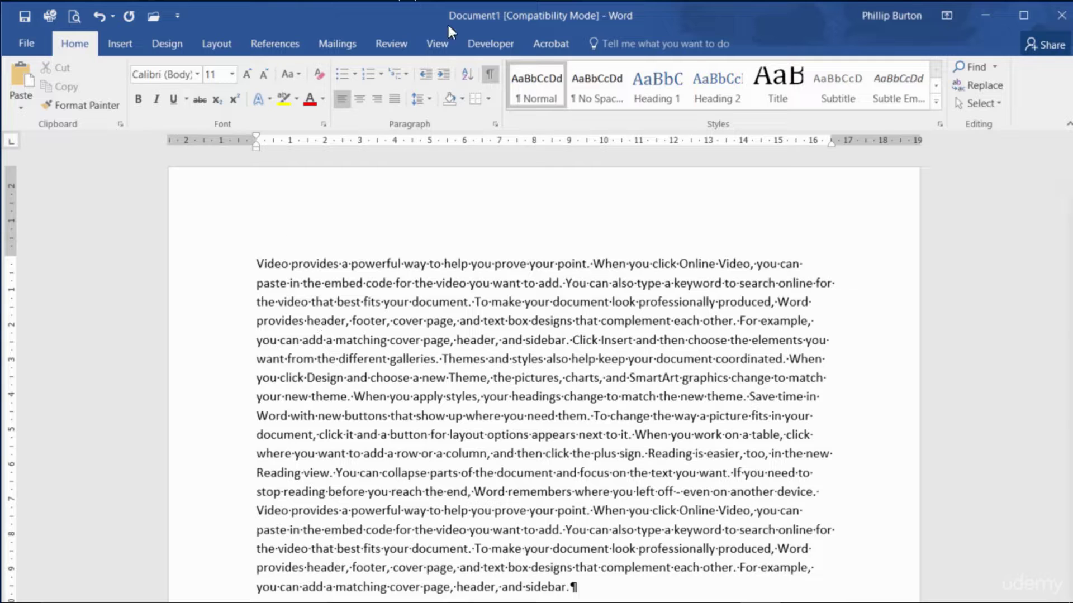
{"action": "left_click", "coordinate": [490, 75]}
Look through the generated text to examine how its paragraphs run across the pages.
{"action": "scroll", "coordinate": [568, 497], "scroll_direction": "down", "scroll_amount": 15}
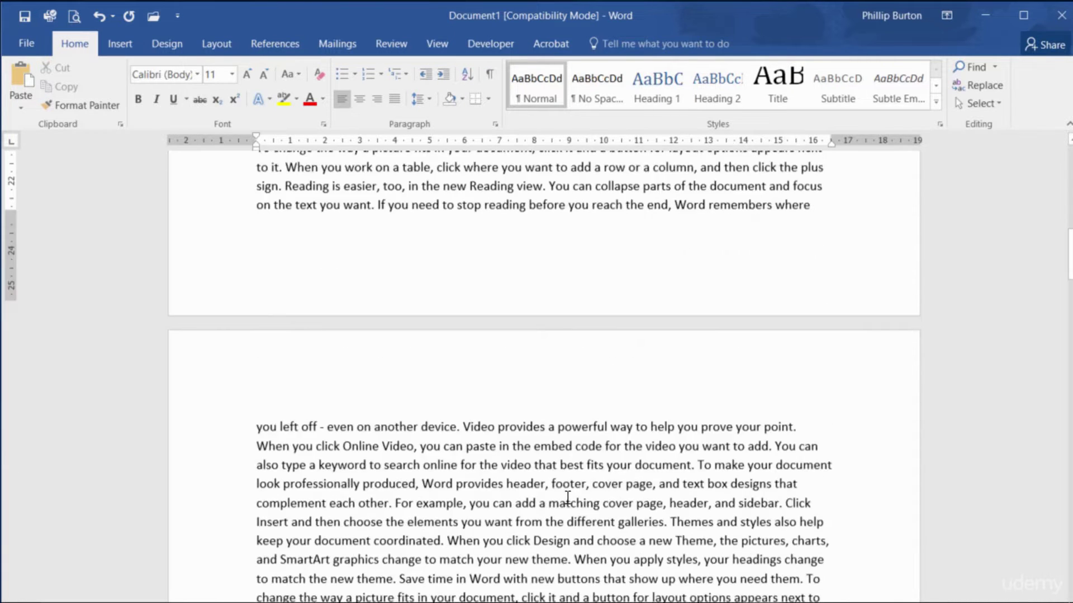
{"action": "scroll", "coordinate": [567, 497], "scroll_direction": "down", "scroll_amount": 15}
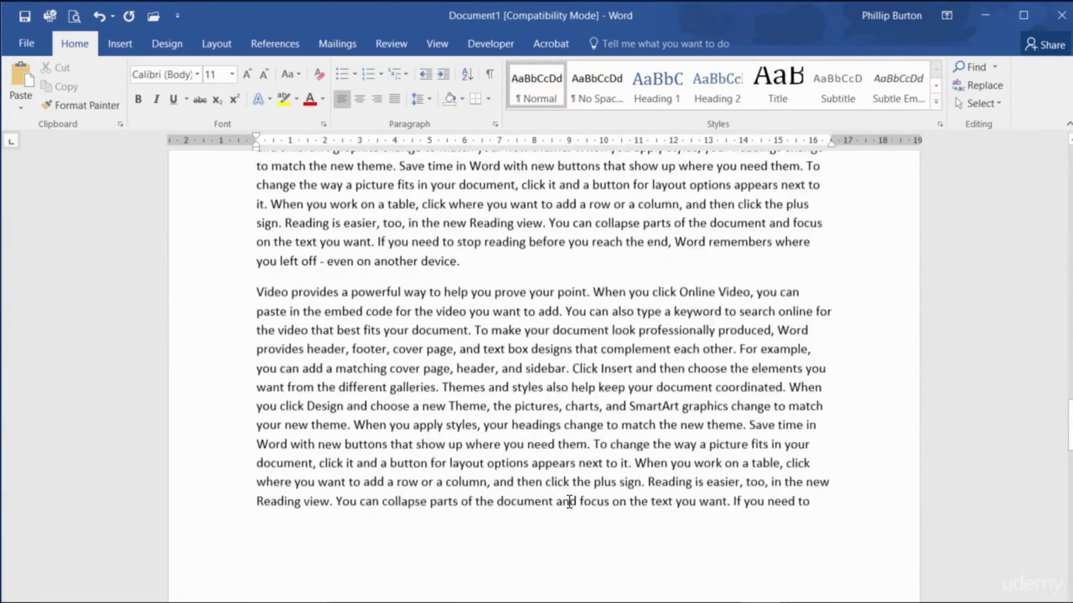
{"action": "scroll", "coordinate": [569, 501], "scroll_direction": "down", "scroll_amount": 15}
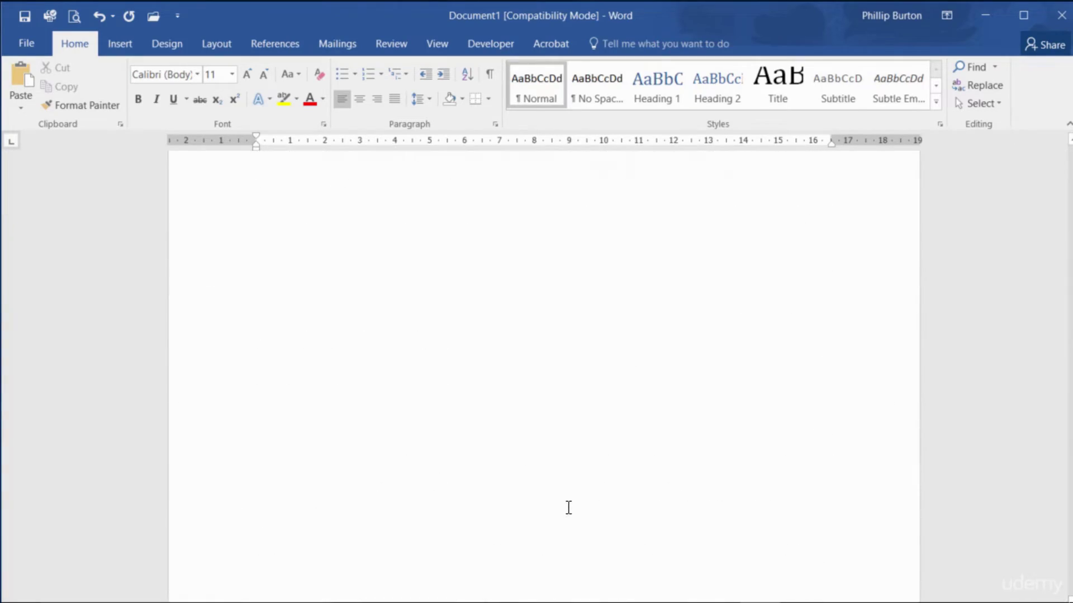
{"action": "scroll", "coordinate": [569, 507], "scroll_direction": "up", "scroll_amount": 20}
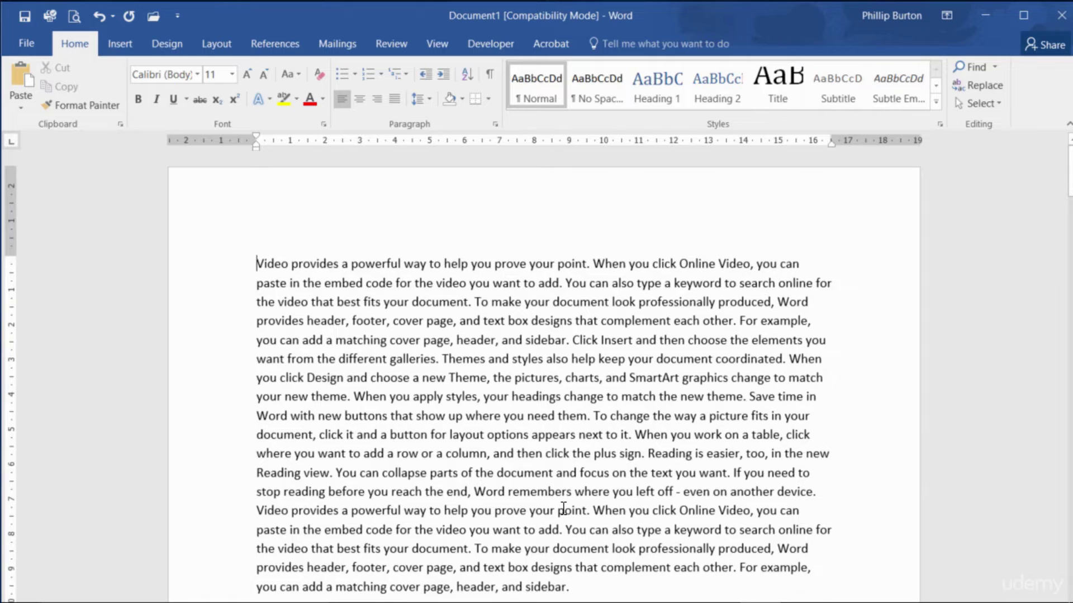
{"action": "scroll", "coordinate": [563, 509], "scroll_direction": "down", "scroll_amount": 3}
{"action": "scroll", "coordinate": [568, 438], "scroll_direction": "up", "scroll_amount": 3}
{"action": "scroll", "coordinate": [574, 529], "scroll_direction": "down", "scroll_amount": 2}
{"action": "scroll", "coordinate": [574, 529], "scroll_direction": "down", "scroll_amount": 3}
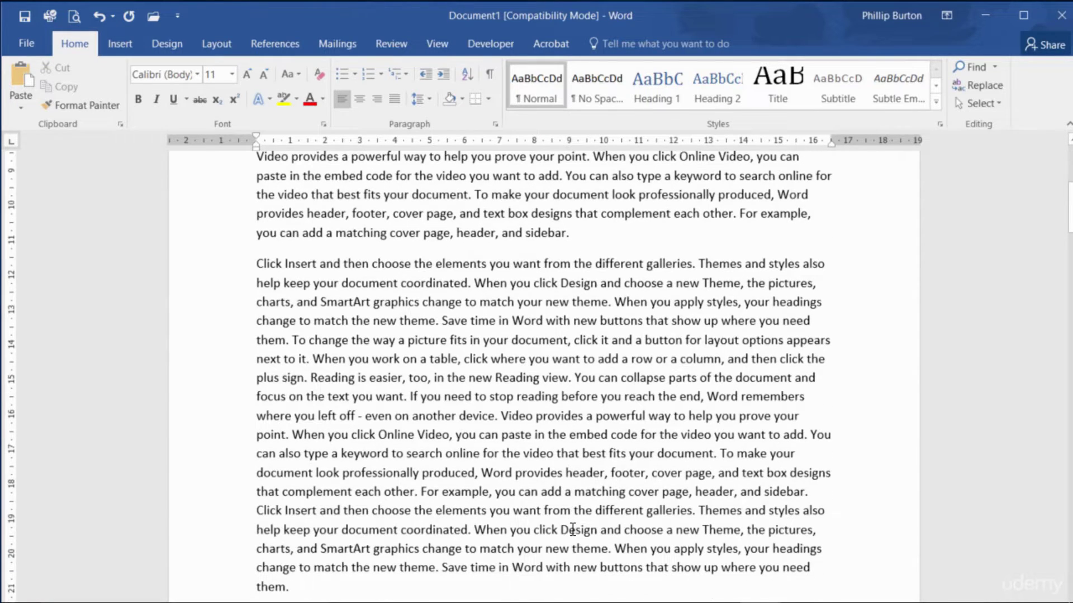
{"action": "scroll", "coordinate": [573, 529], "scroll_direction": "down", "scroll_amount": 4}
{"action": "scroll", "coordinate": [573, 529], "scroll_direction": "down", "scroll_amount": 1}
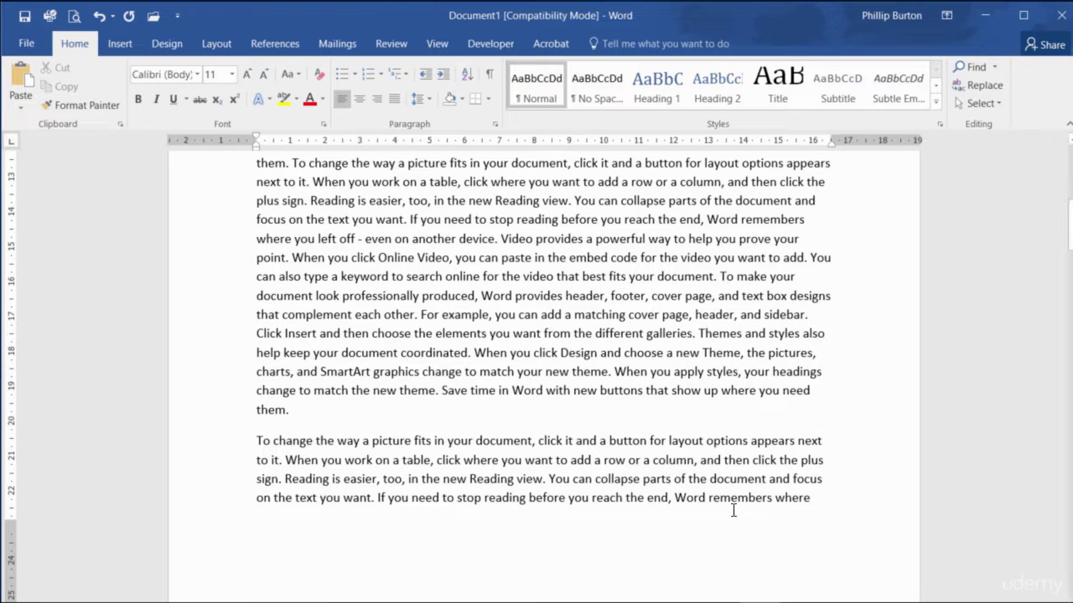
{"action": "scroll", "coordinate": [766, 503], "scroll_direction": "down", "scroll_amount": 8}
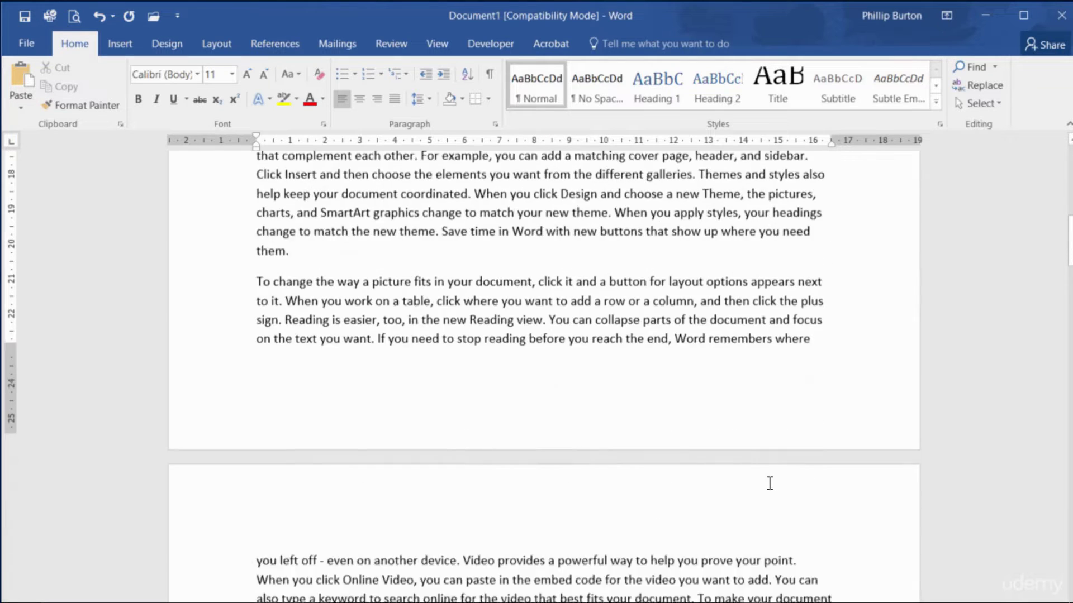
{"action": "scroll", "coordinate": [773, 490], "scroll_direction": "down", "scroll_amount": 15}
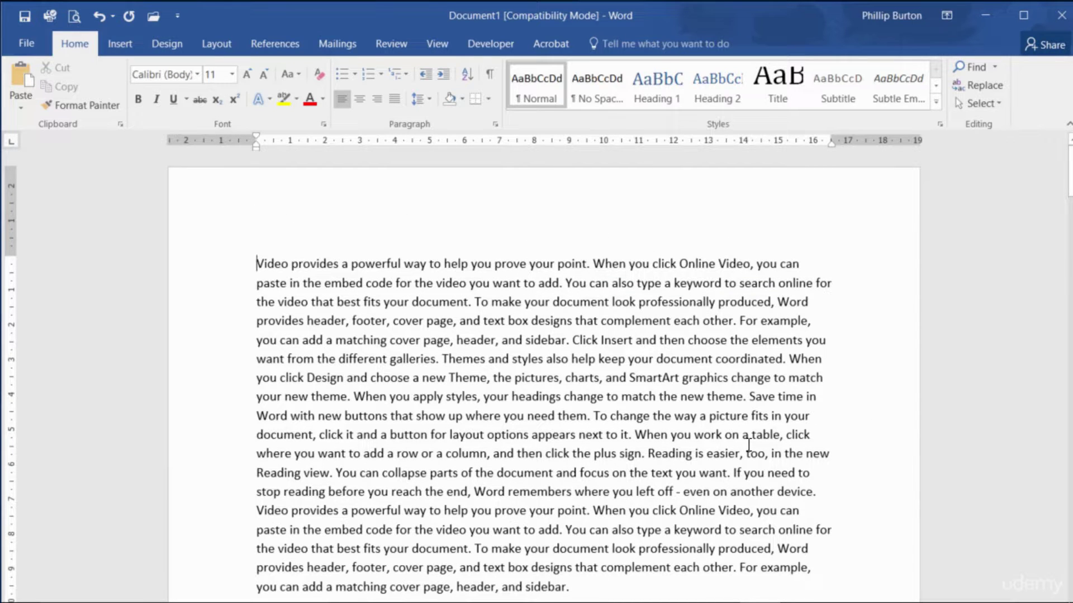
Add the line "This is my chapter heading" above the first paragraph.
{"action": "key", "text": "Return"}
{"action": "type", "text": "Thi"}
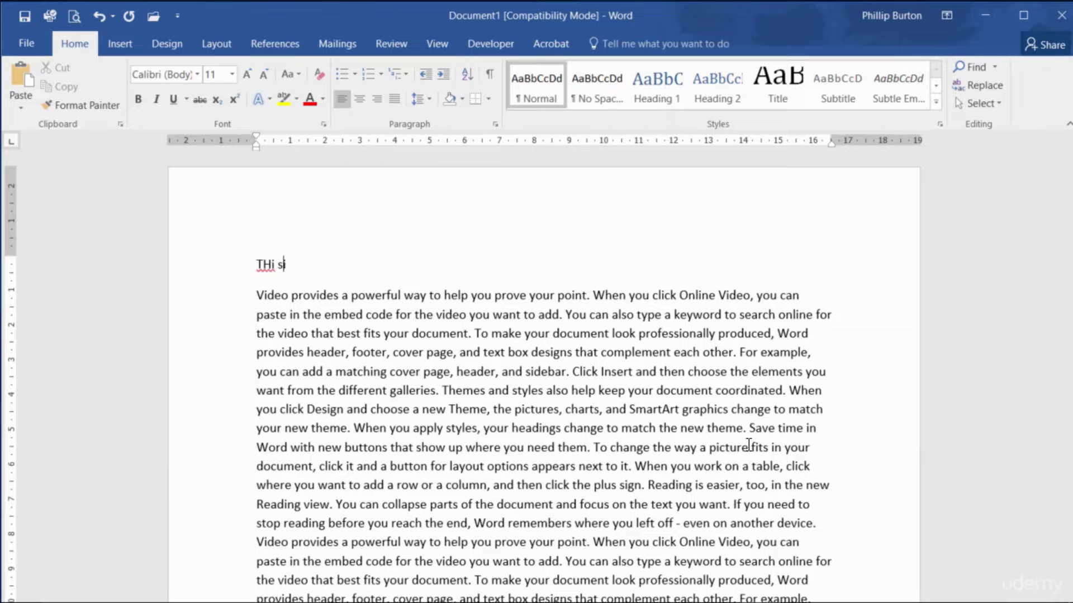
{"action": "type", "text": "s i"}
{"action": "key", "text": "BackSpace"}
{"action": "key", "text": "BackSpace"}
{"action": "key", "text": "BackSpace"}
{"action": "key", "text": "BackSpace"}
{"action": "key", "text": "BackSpace"}
{"action": "type", "text": "his is my chapter "}
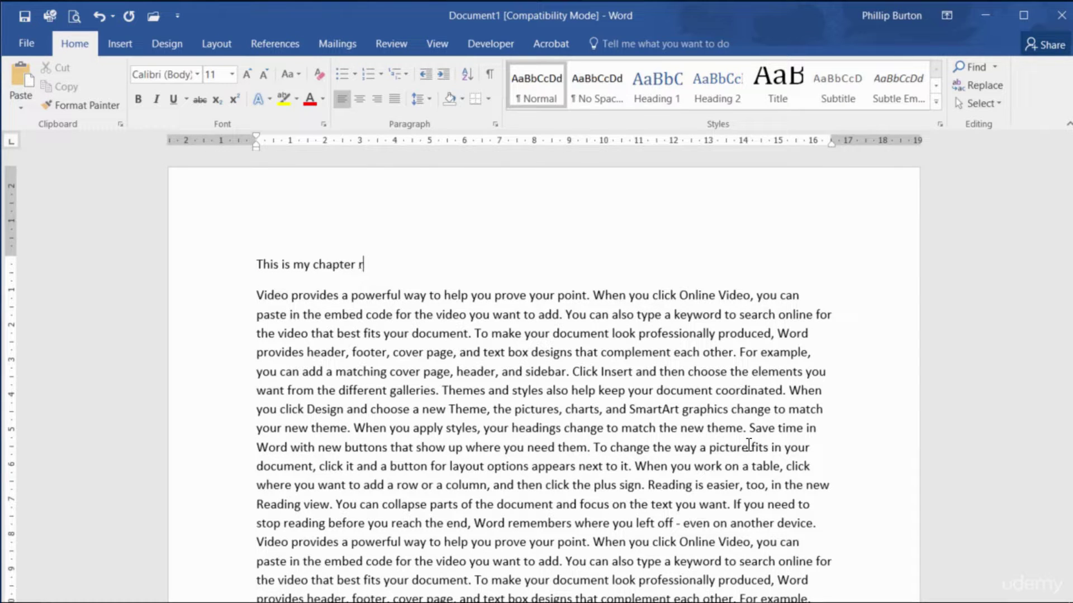
{"action": "type", "text": "heading"}
Add the line "This is my subheading" directly below the chapter heading.
{"action": "key", "text": "Return"}
{"action": "type", "text": "This "}
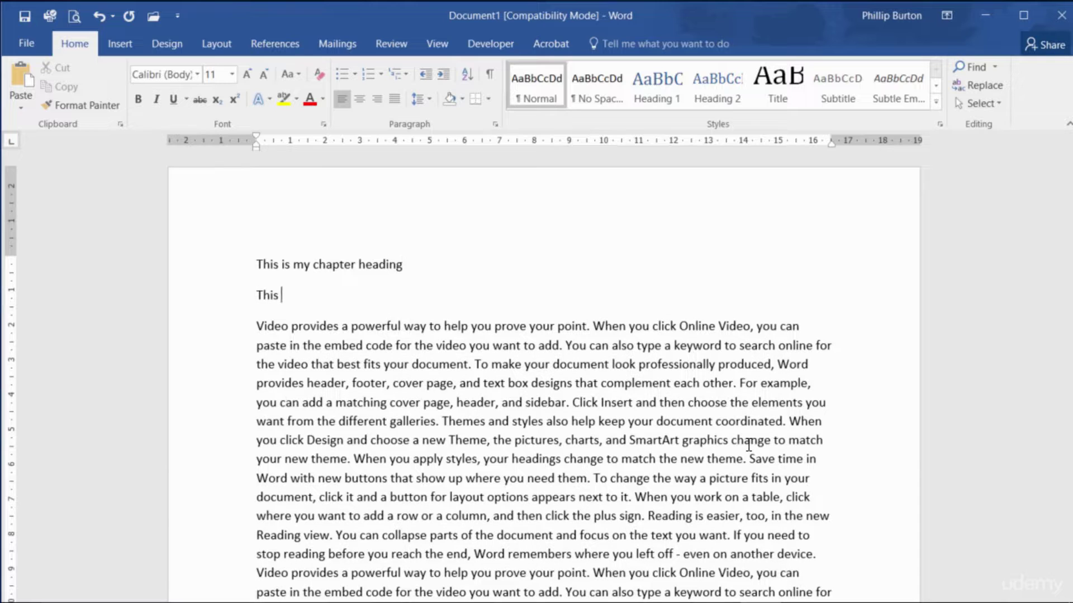
{"action": "type", "text": "is my subheading"}
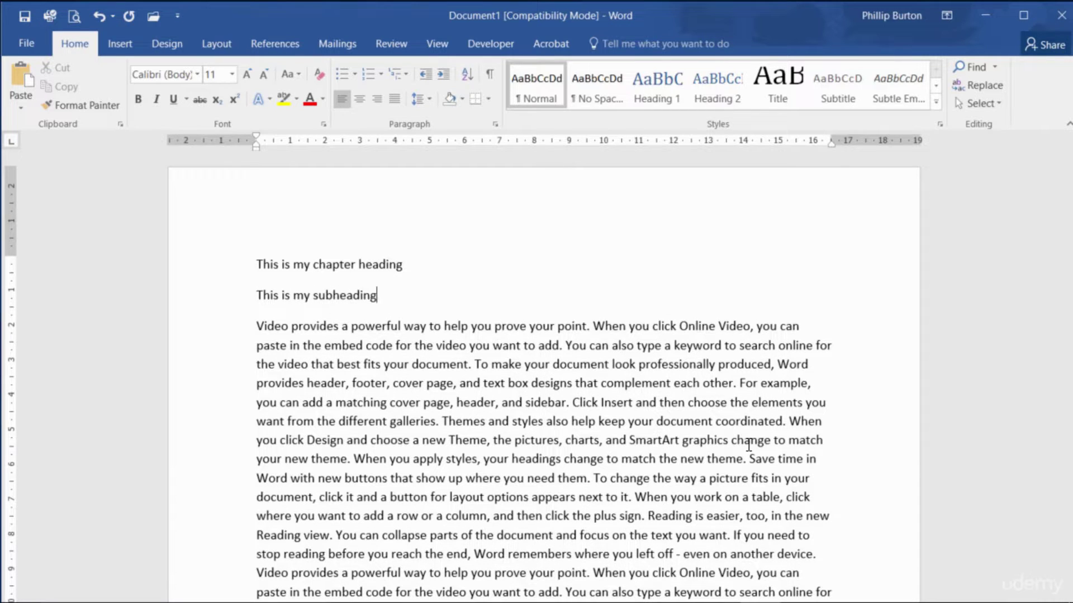
Insert another "This is my subheading" line above the paragraph beginning "To change the way a picture fits".
{"action": "scroll", "coordinate": [749, 445], "scroll_direction": "down", "scroll_amount": 4}
{"action": "scroll", "coordinate": [748, 496], "scroll_direction": "down", "scroll_amount": 10}
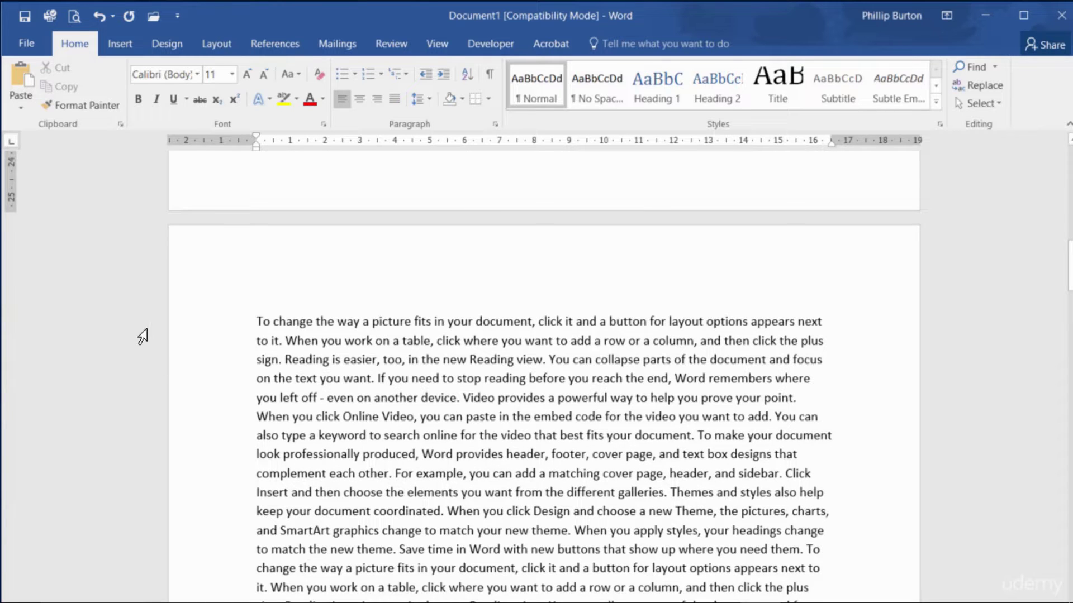
{"action": "left_click", "coordinate": [258, 321]}
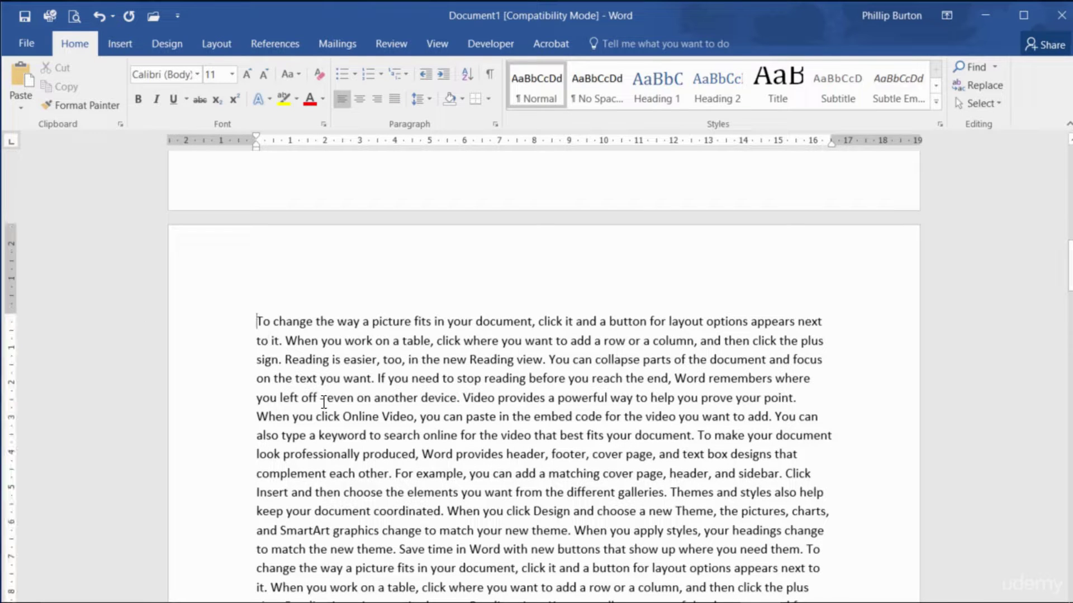
{"action": "key", "text": "Return"}
{"action": "type", "text": "This is my s"}
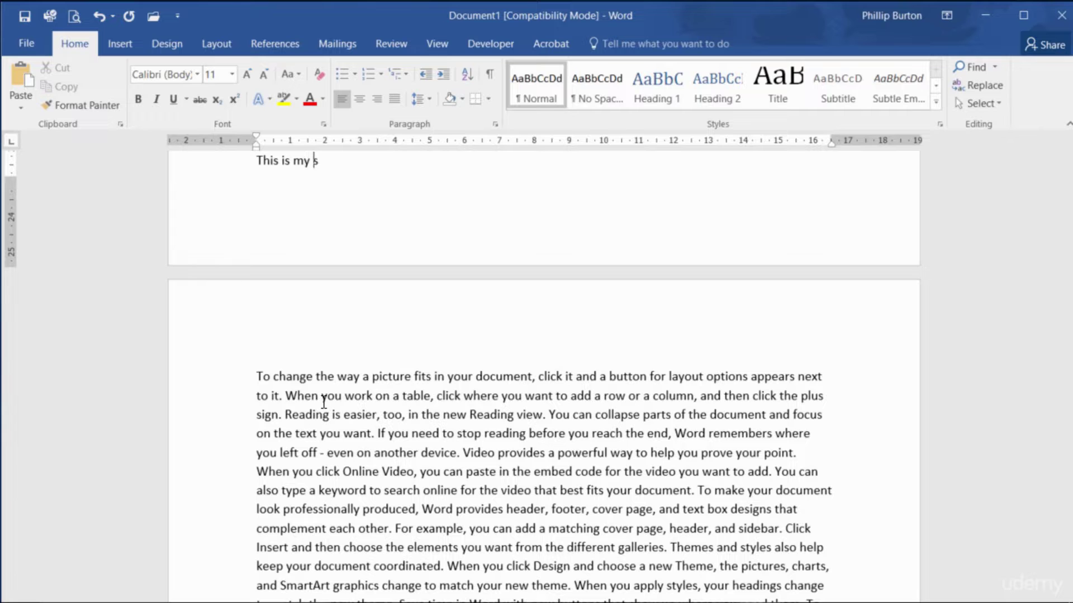
{"action": "type", "text": "ubheading"}
Format the chapter heading as bold, red text at size 16.
{"action": "scroll", "coordinate": [348, 303], "scroll_direction": "up", "scroll_amount": 1}
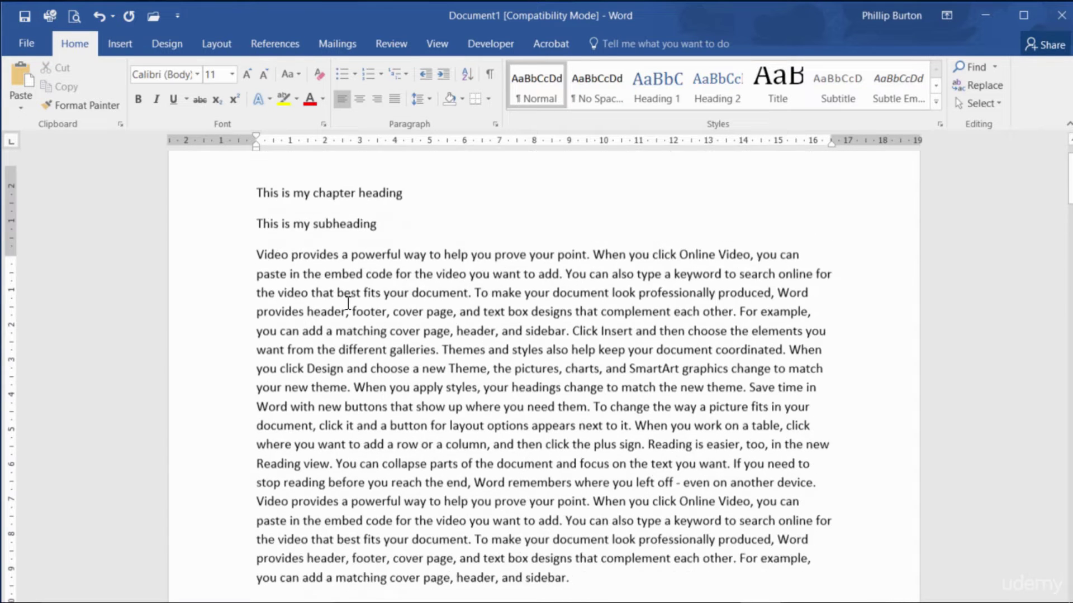
{"action": "scroll", "coordinate": [348, 306], "scroll_direction": "up", "scroll_amount": 1}
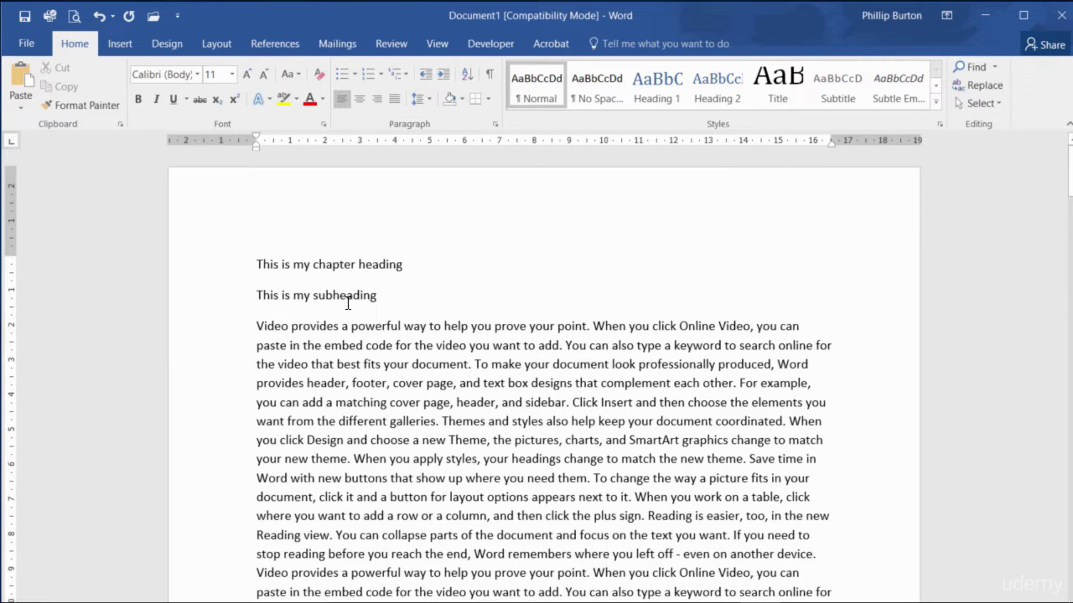
{"action": "left_click", "coordinate": [233, 272]}
{"action": "key", "text": "ctrl+b"}
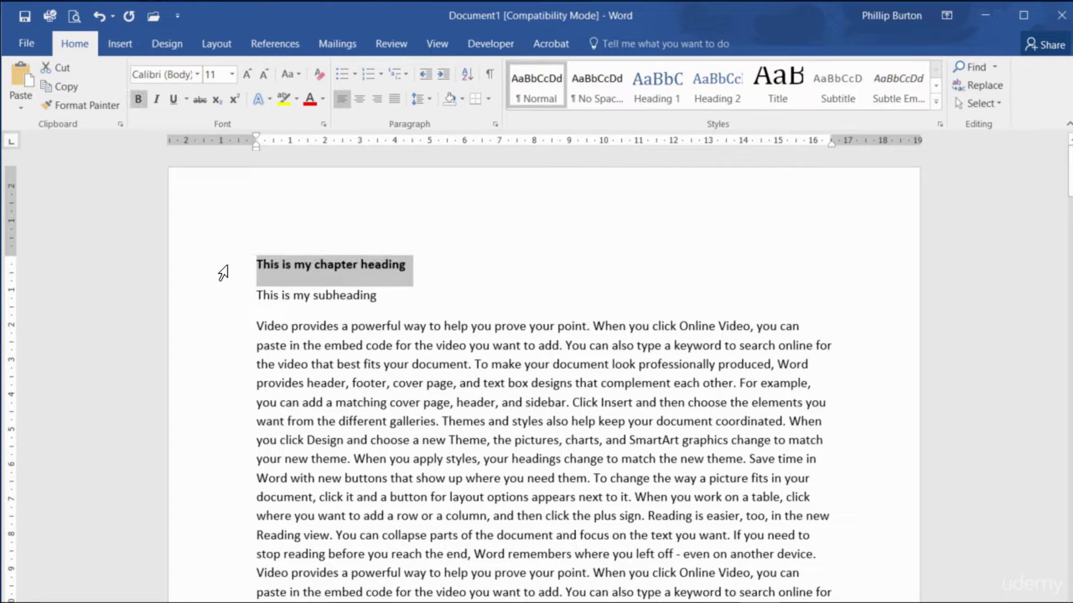
{"action": "left_click", "coordinate": [310, 101]}
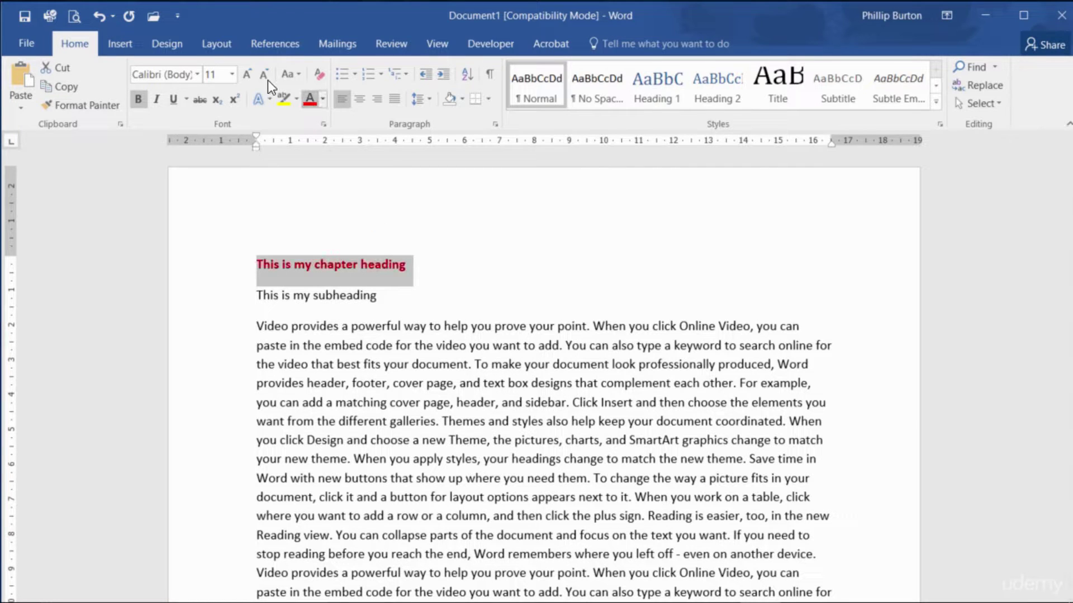
{"action": "key", "text": "ctrl+shift+period"}
{"action": "key", "text": "ctrl+shift+period"}
{"action": "key", "text": "ctrl+shift+period"}
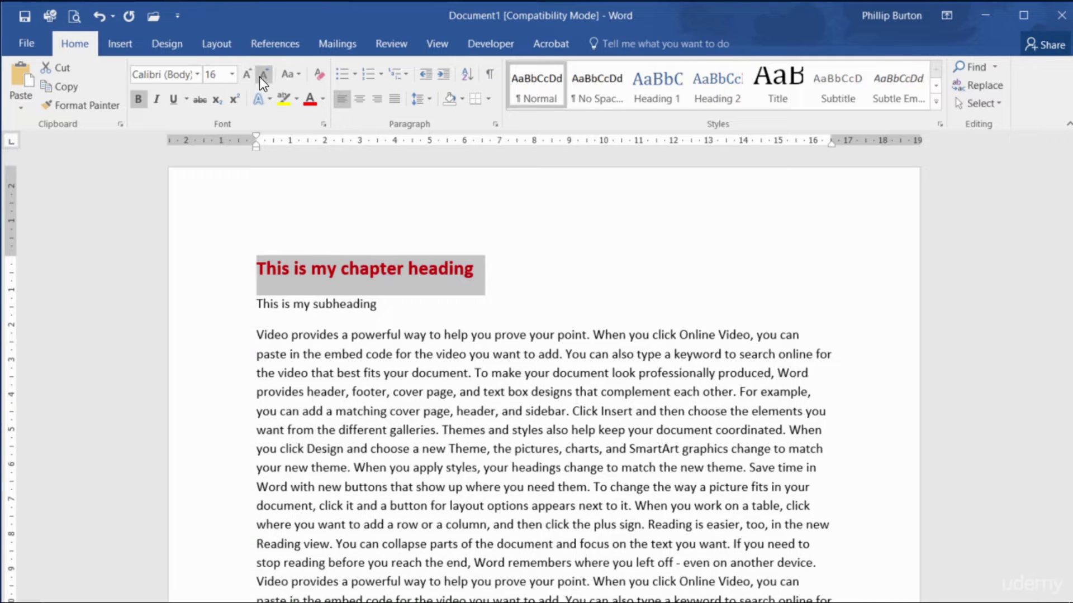
Set the first subheading to font size 12 and the blue theme colour.
{"action": "left_click", "coordinate": [215, 314]}
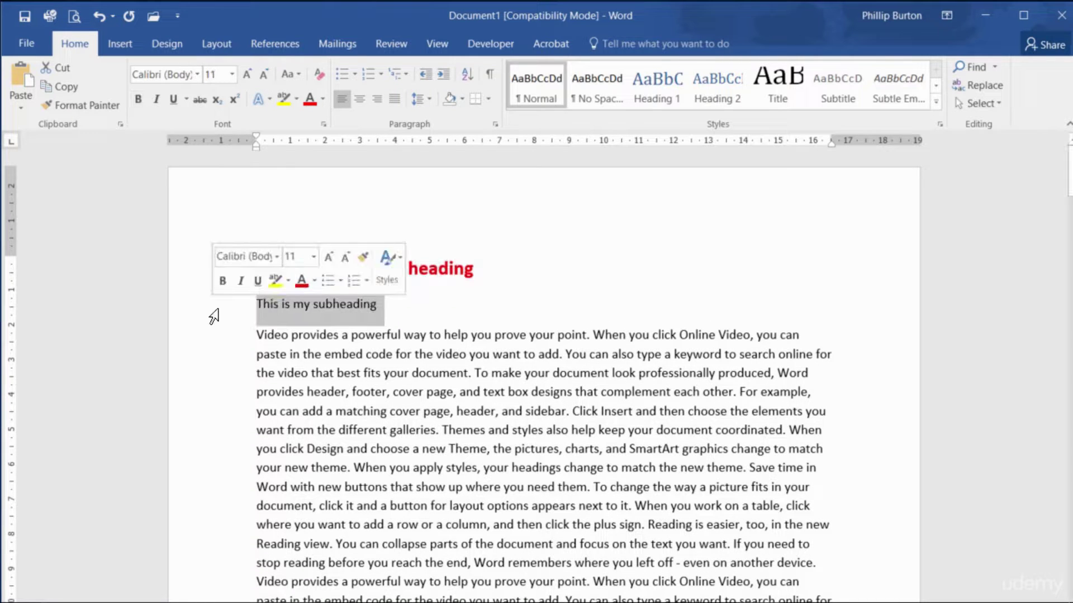
{"action": "key", "text": "ctrl+shift+period"}
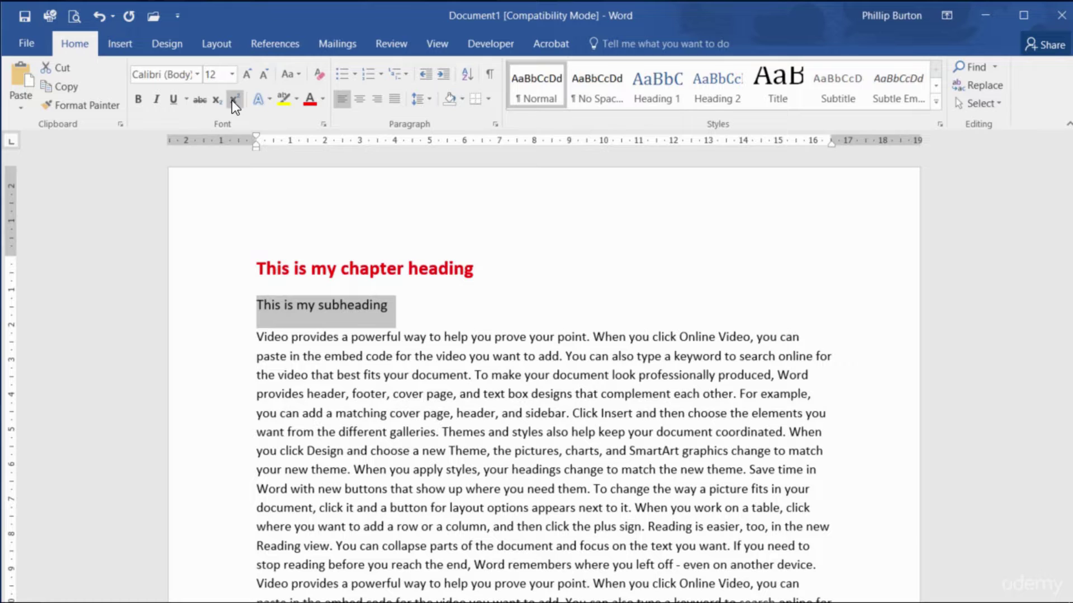
{"action": "left_click", "coordinate": [323, 98]}
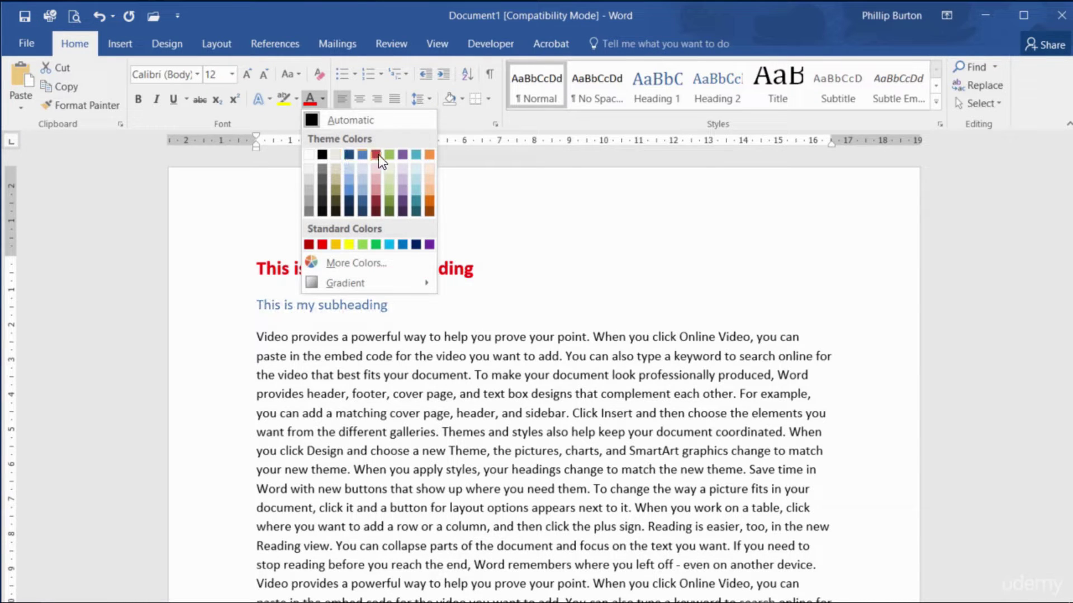
{"action": "left_click", "coordinate": [361, 154]}
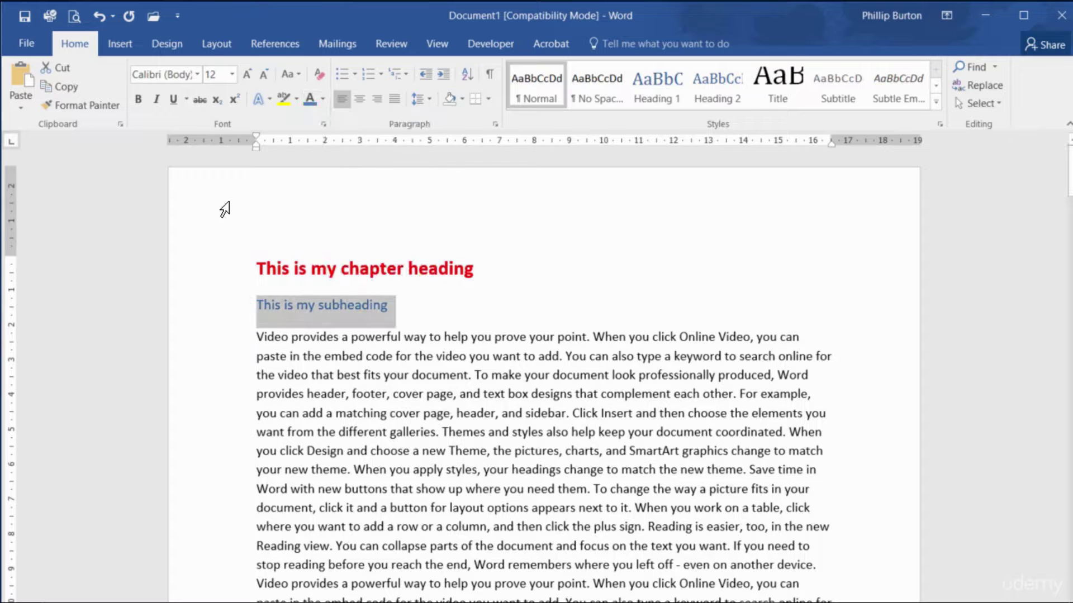
Underline the chapter heading.
{"action": "left_click", "coordinate": [235, 269]}
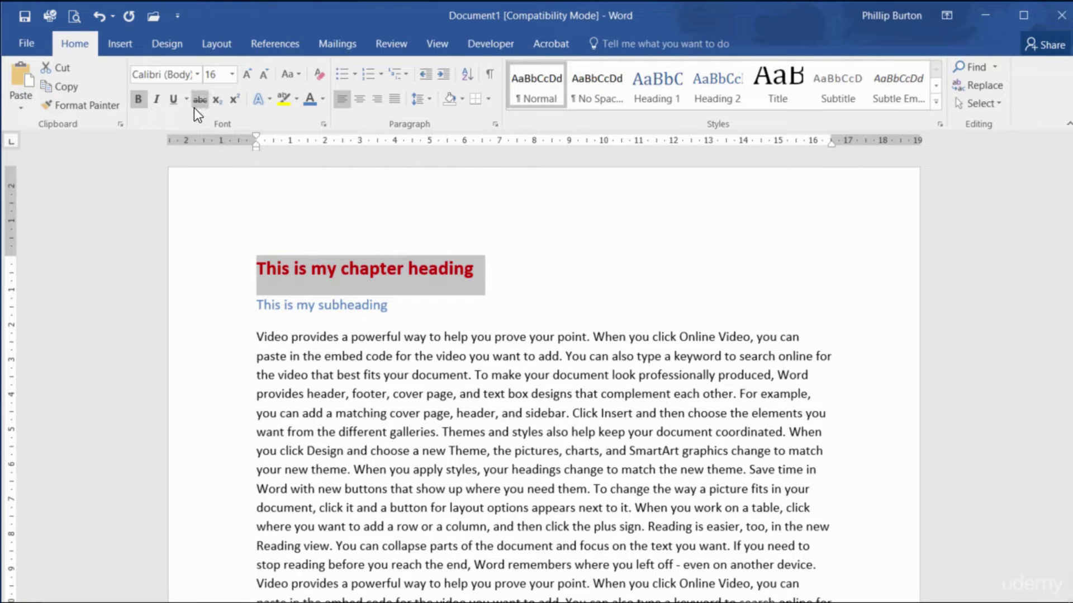
{"action": "left_click", "coordinate": [242, 308]}
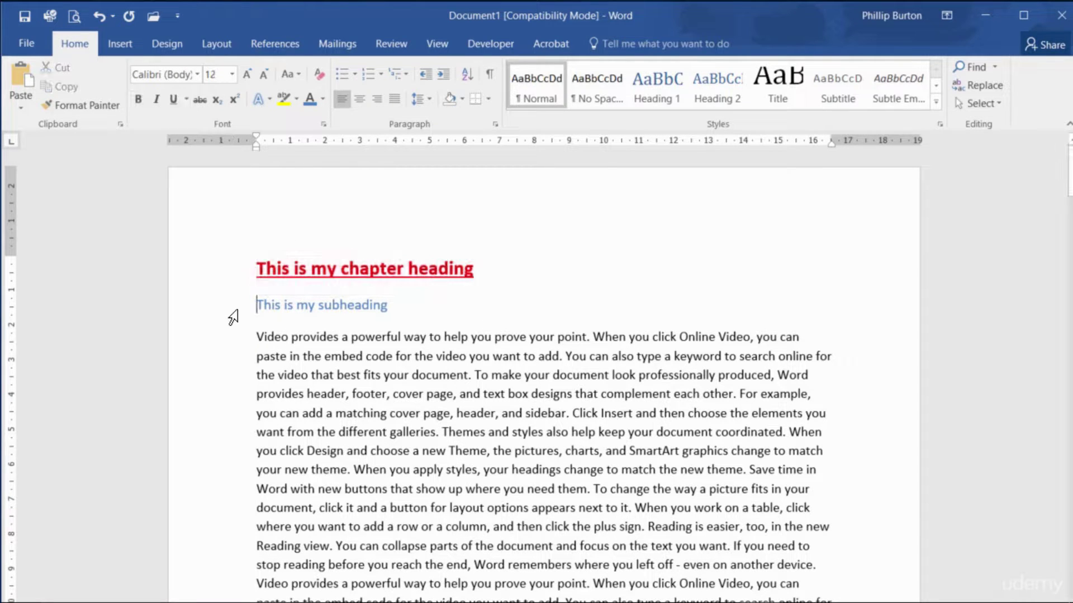
Compare the font formatting of the first subheading with that of the second subheading on the following page.
{"action": "scroll", "coordinate": [253, 338], "scroll_direction": "down", "scroll_amount": 15}
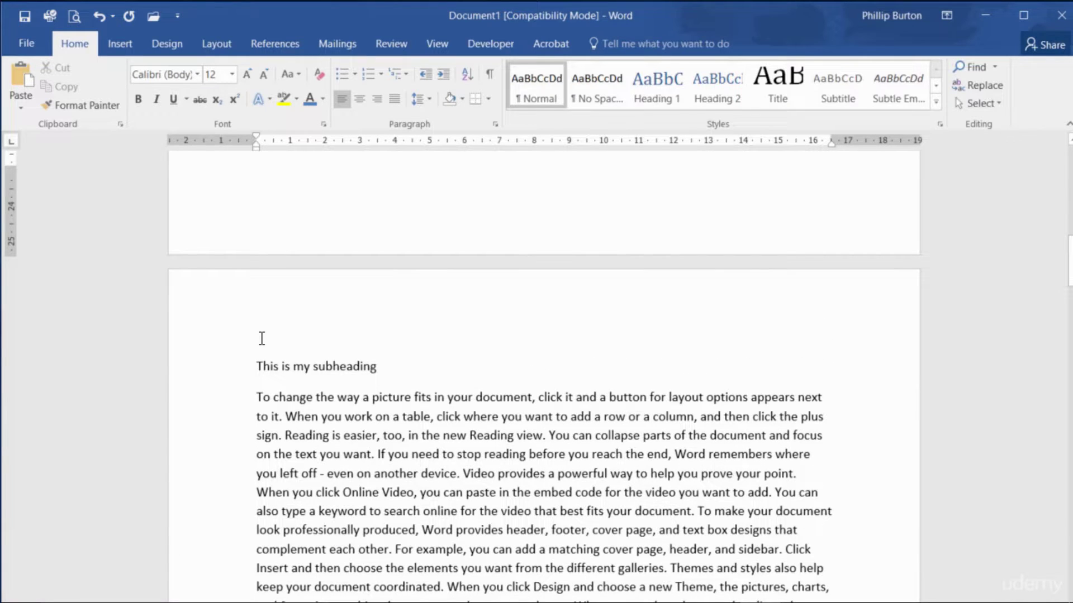
{"action": "scroll", "coordinate": [262, 338], "scroll_direction": "up", "scroll_amount": 15}
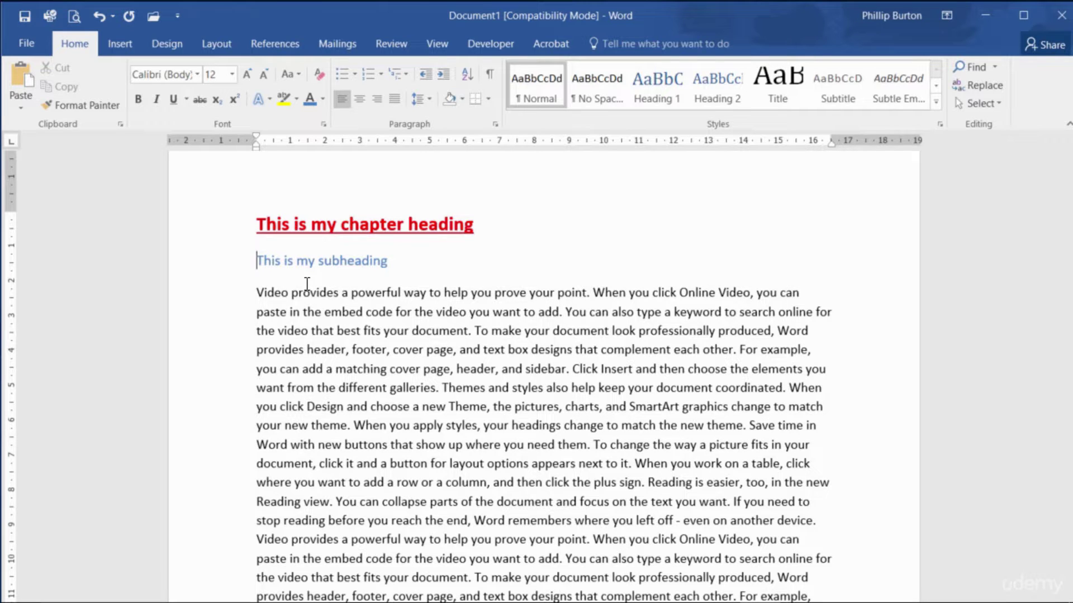
{"action": "left_click", "coordinate": [198, 274]}
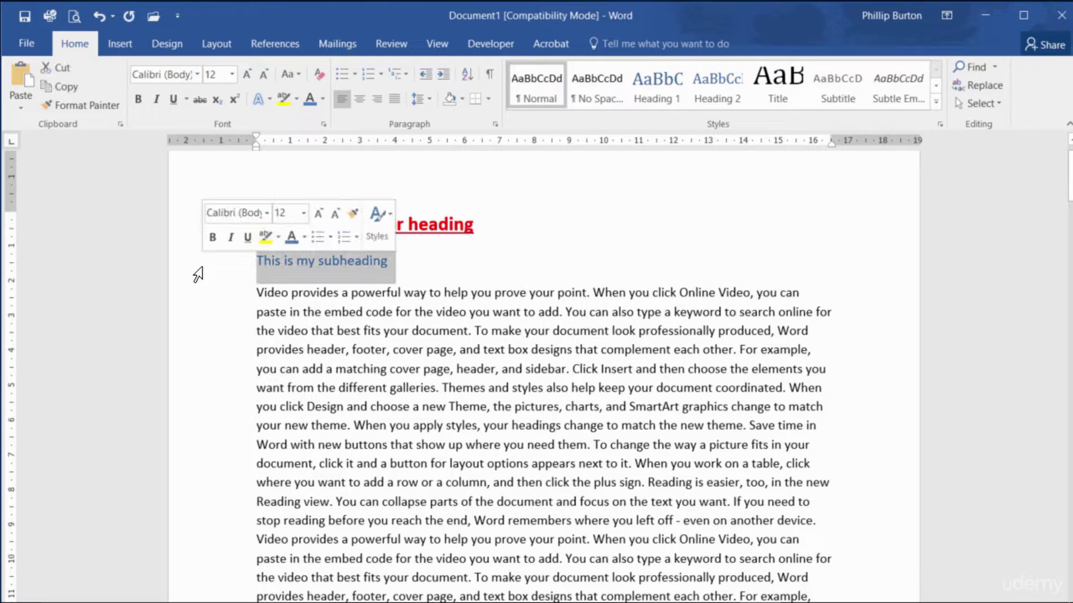
{"action": "scroll", "coordinate": [337, 405], "scroll_direction": "down", "scroll_amount": 15}
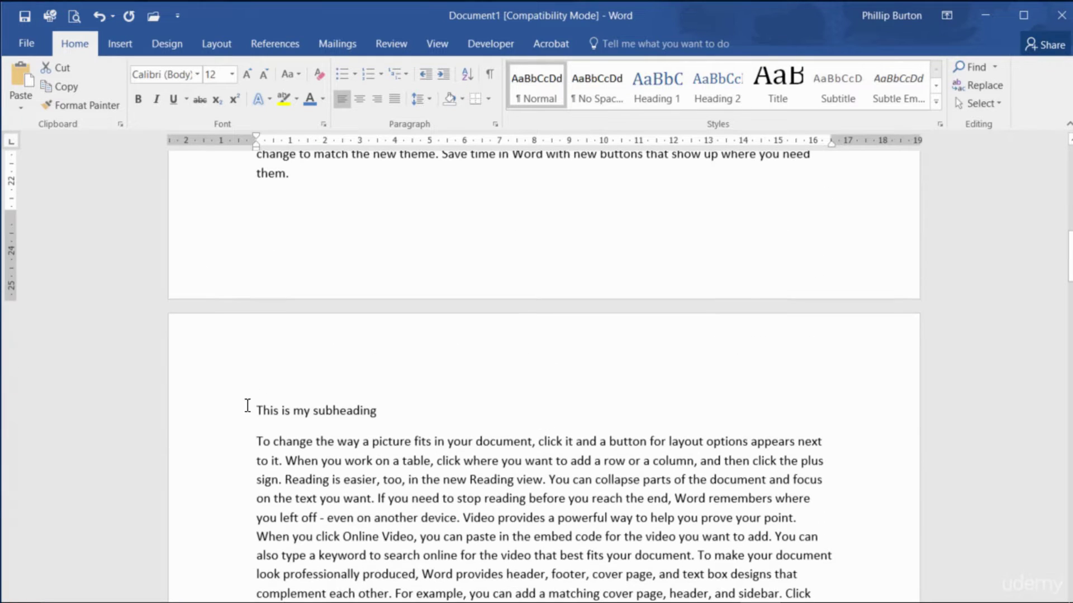
{"action": "left_click", "coordinate": [234, 416]}
{"action": "scroll", "coordinate": [281, 244], "scroll_direction": "down", "scroll_amount": 10}
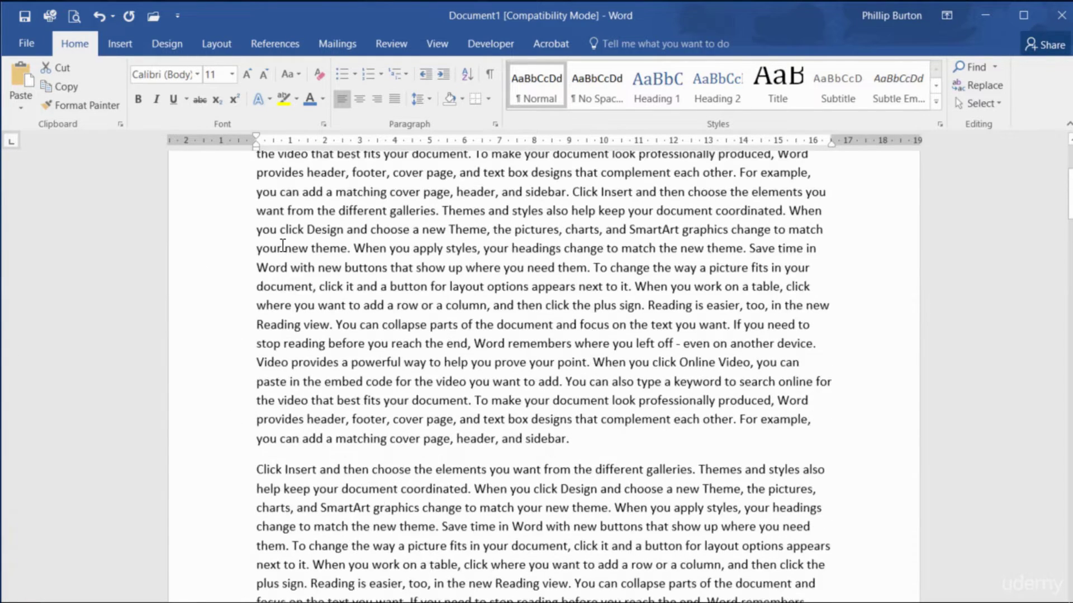
{"action": "key", "text": "ctrl+Home"}
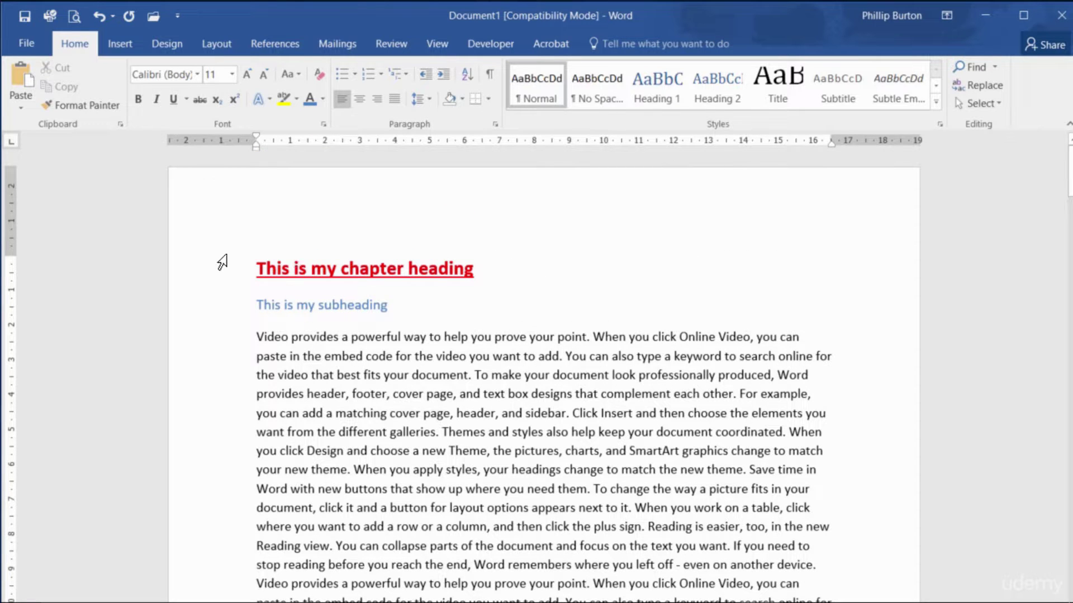
{"action": "left_click", "coordinate": [218, 313]}
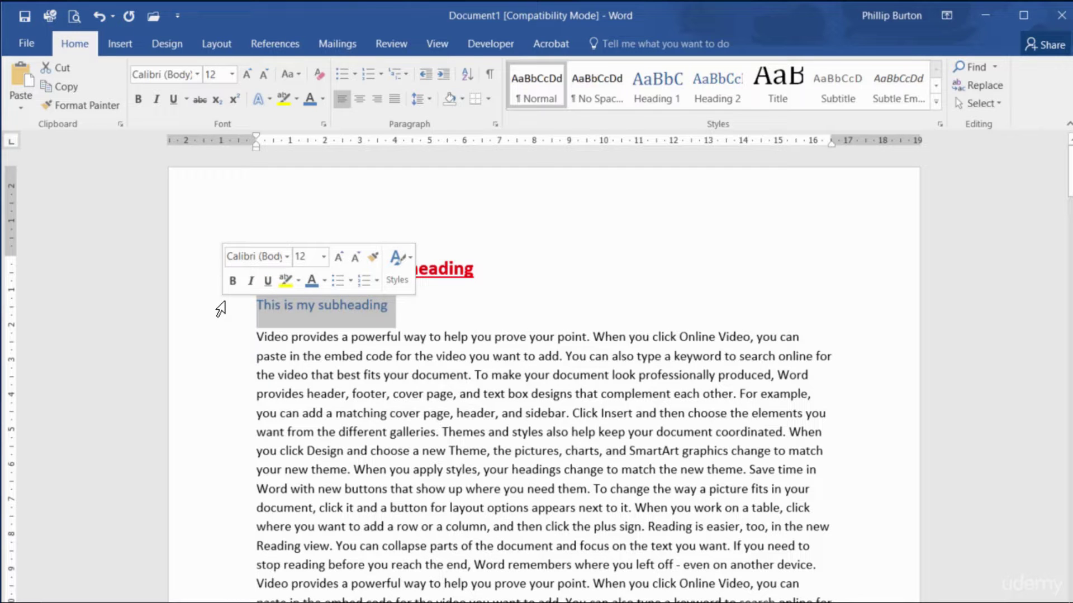
{"action": "scroll", "coordinate": [290, 350], "scroll_direction": "down", "scroll_amount": 1}
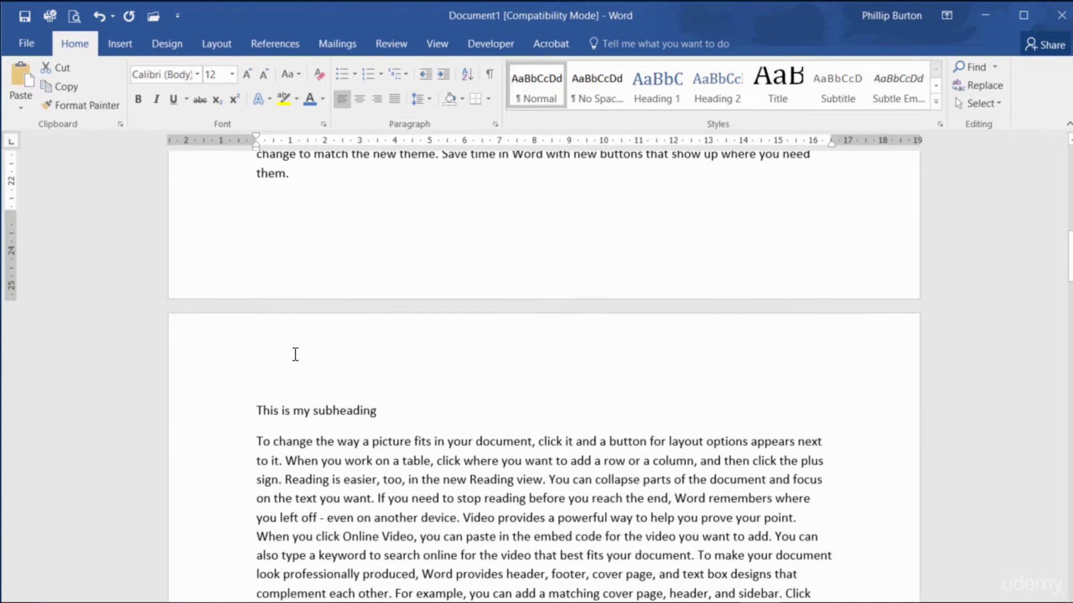
{"action": "left_click", "coordinate": [231, 411]}
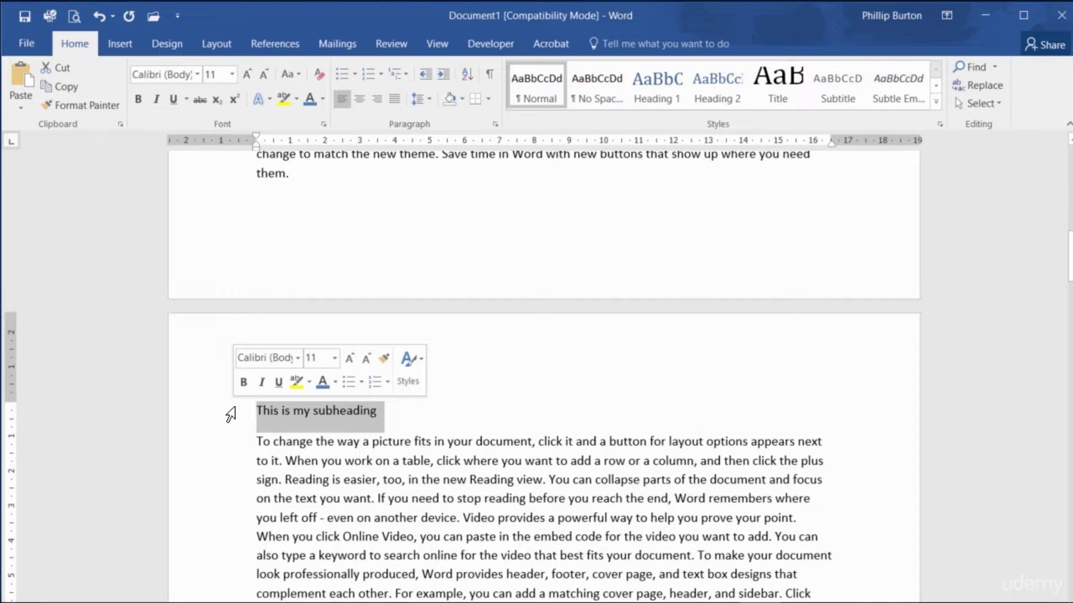
{"action": "scroll", "coordinate": [264, 395], "scroll_direction": "up", "scroll_amount": 20}
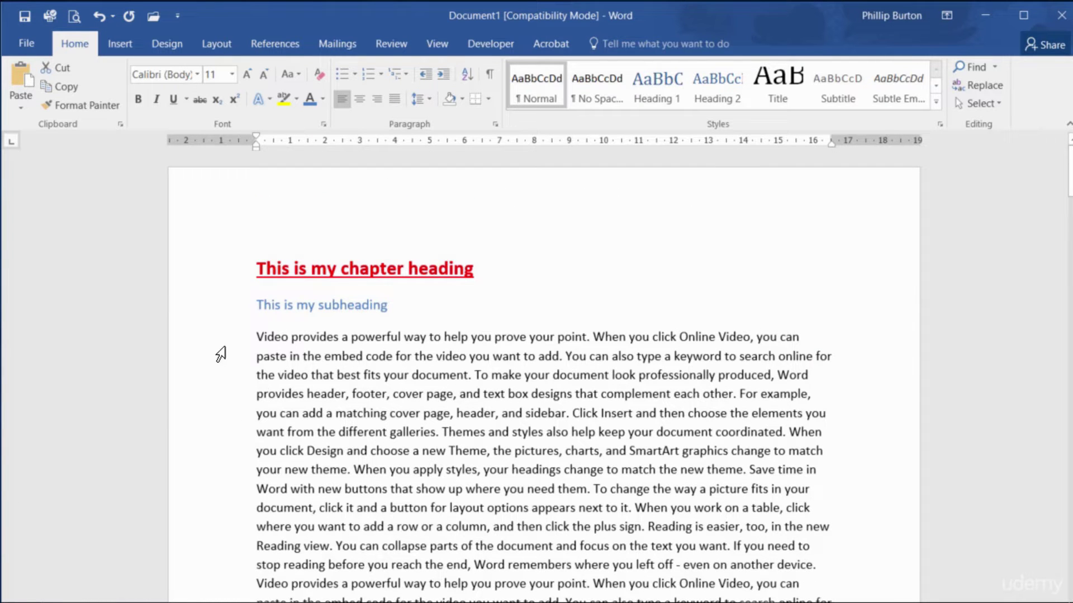
Copy the first subheading's formatting onto the second subheading above "To change the way a picture fits" with Format Painter.
{"action": "left_click", "coordinate": [217, 320]}
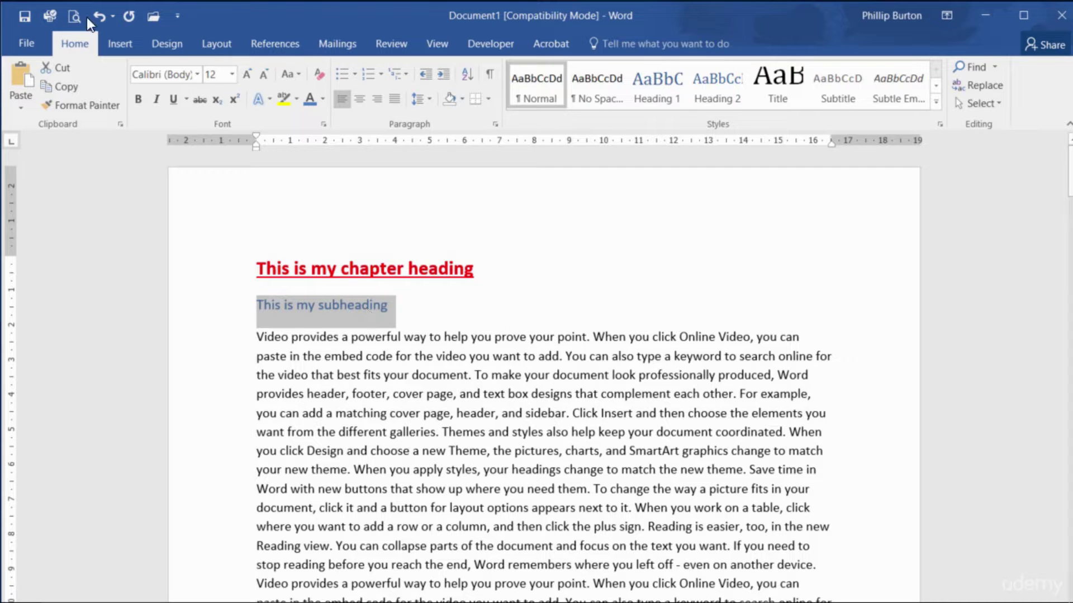
{"action": "left_click", "coordinate": [65, 109]}
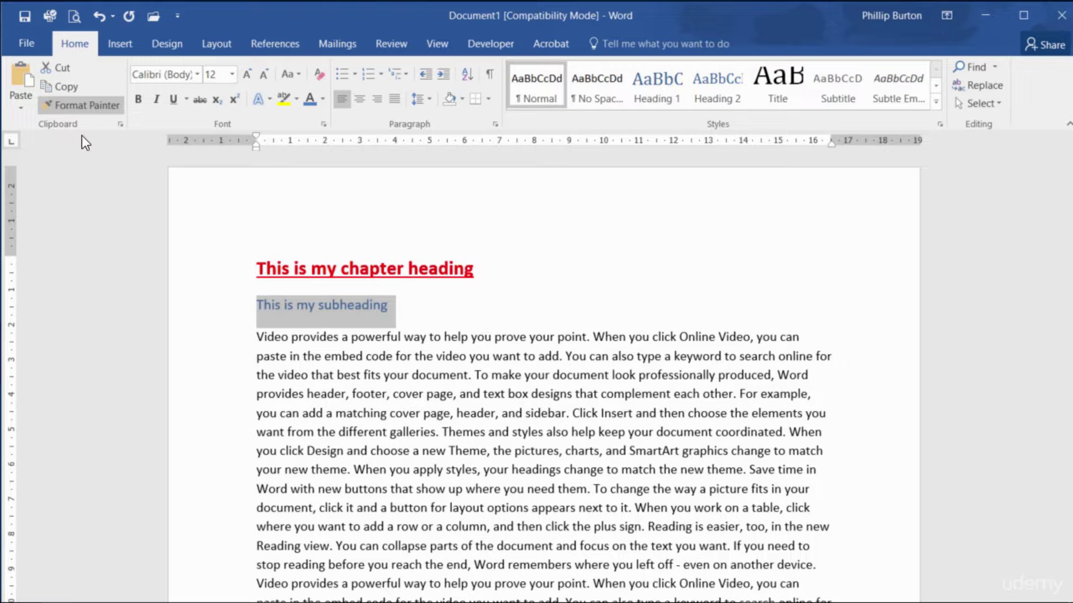
{"action": "scroll", "coordinate": [466, 363], "scroll_direction": "down", "scroll_amount": 15}
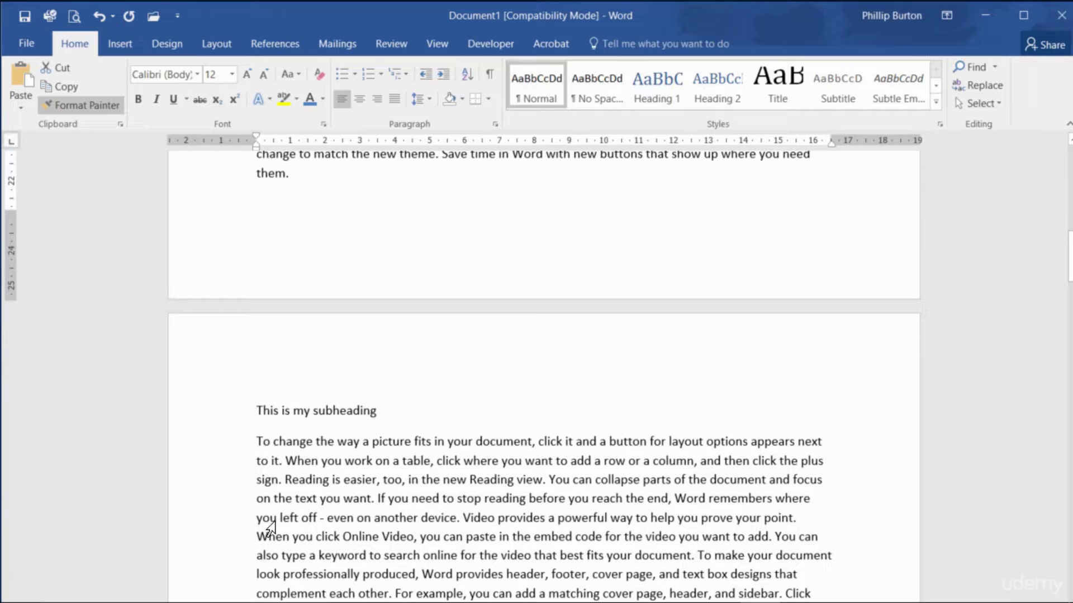
{"action": "left_click", "coordinate": [218, 423]}
{"action": "left_click", "coordinate": [316, 445]}
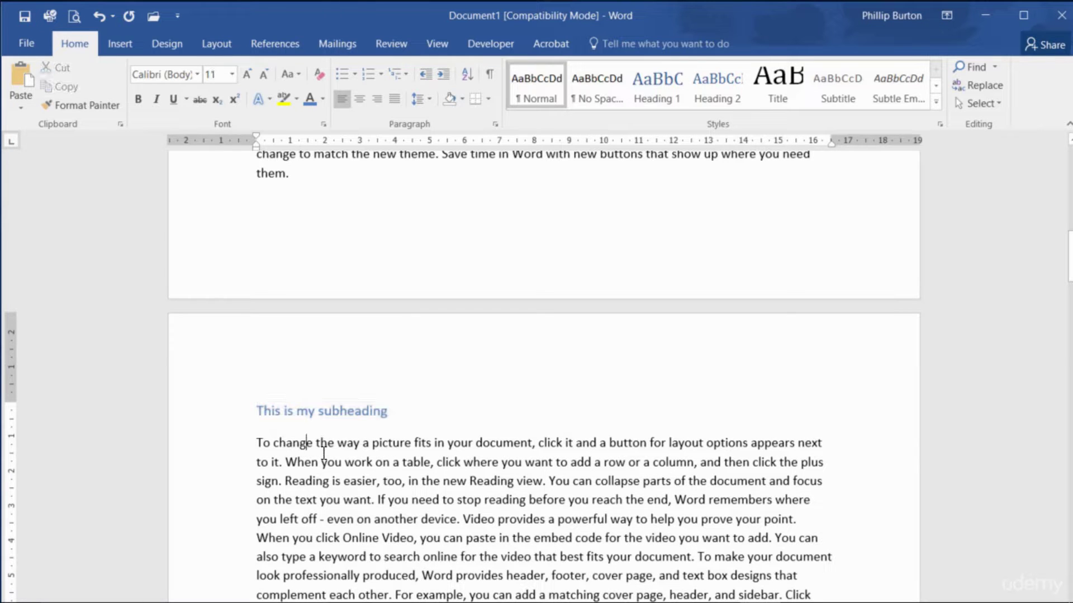
Insert the line "This is a third subheading" above the paragraph beginning "Video provides a powerful way" below the second subheading's text.
{"action": "scroll", "coordinate": [321, 436], "scroll_direction": "up", "scroll_amount": 15}
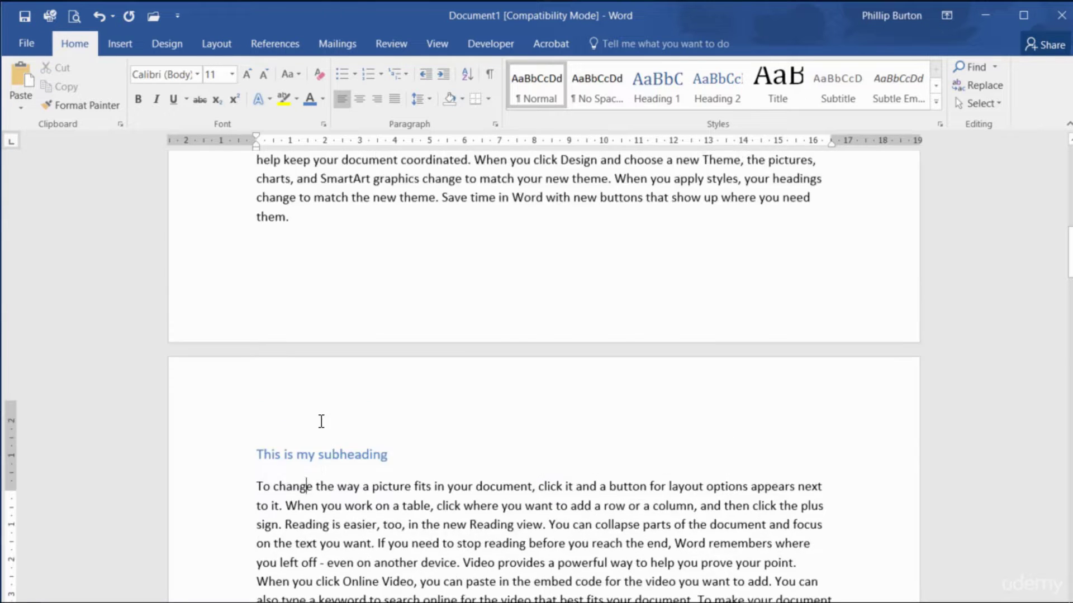
{"action": "scroll", "coordinate": [323, 422], "scroll_direction": "down", "scroll_amount": 5}
{"action": "scroll", "coordinate": [312, 424], "scroll_direction": "down", "scroll_amount": 15}
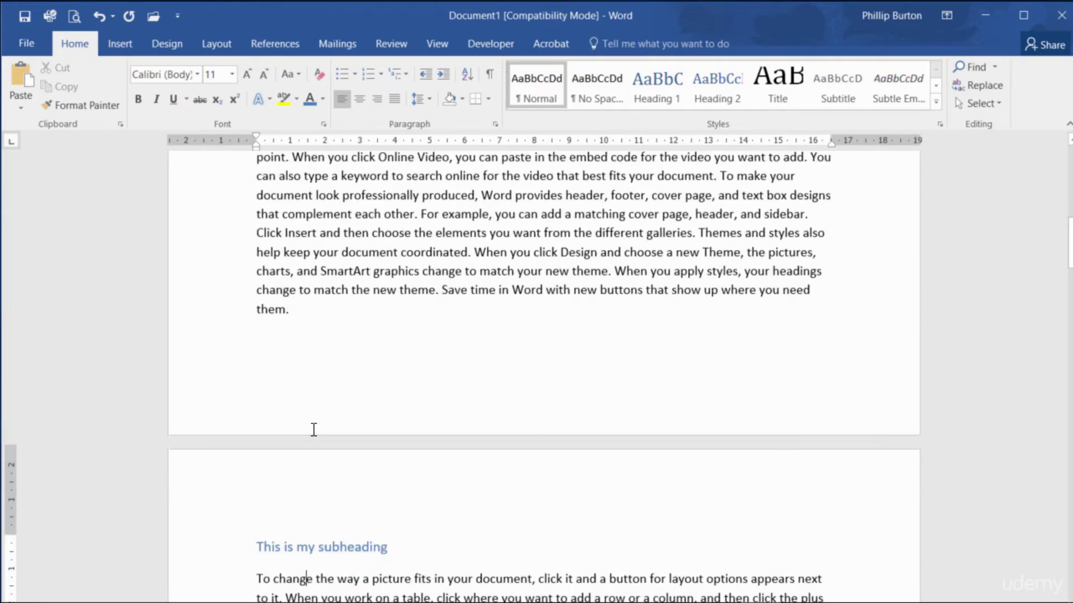
{"action": "left_click", "coordinate": [256, 487]}
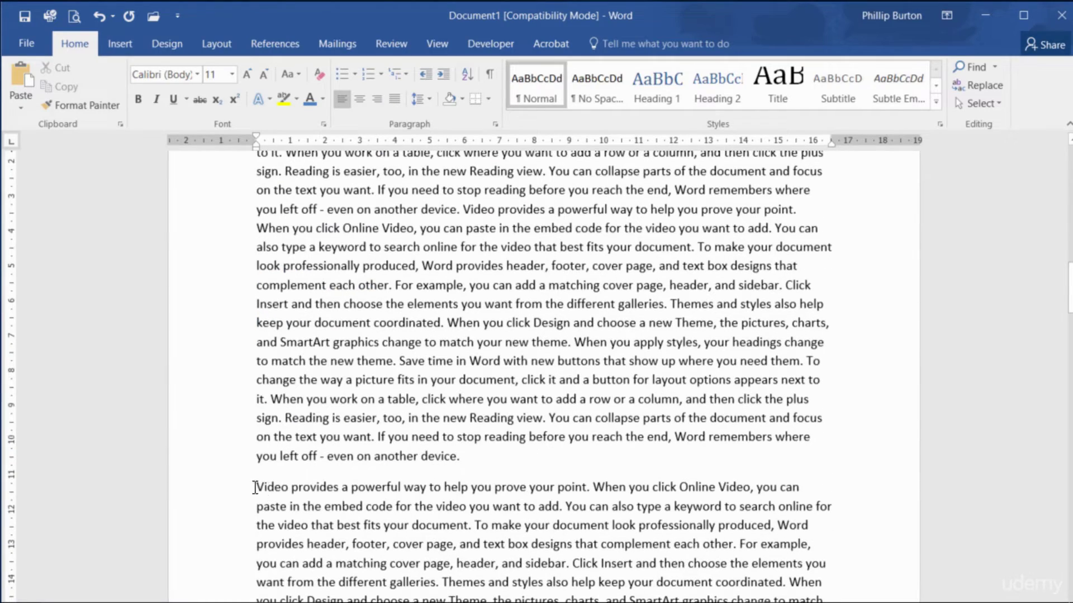
{"action": "key", "text": "Return"}
{"action": "key", "text": "Up"}
{"action": "type", "text": "This is "}
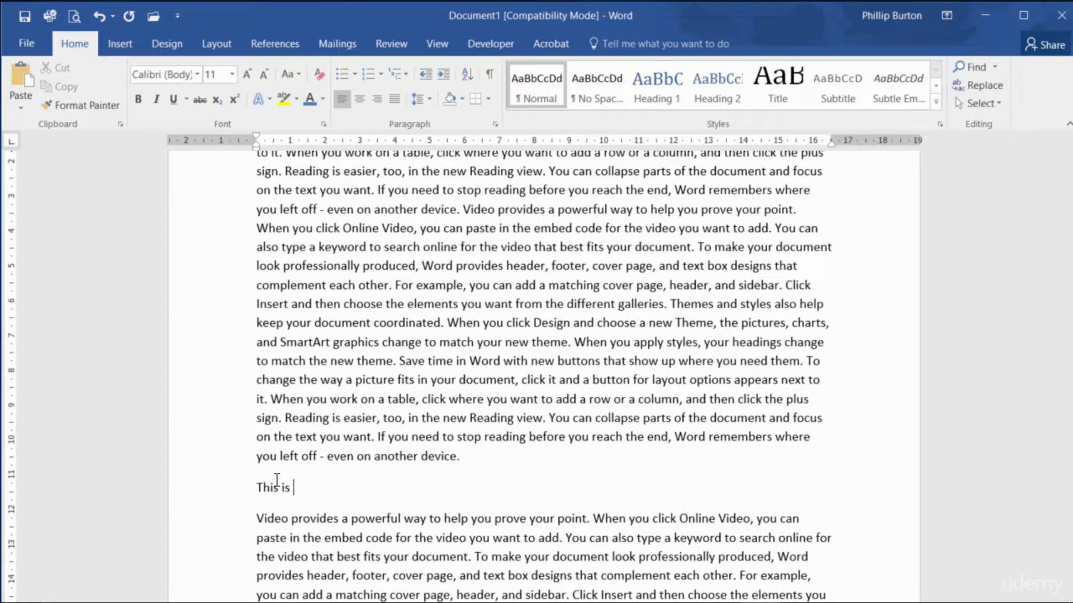
{"action": "type", "text": "a third subheading"}
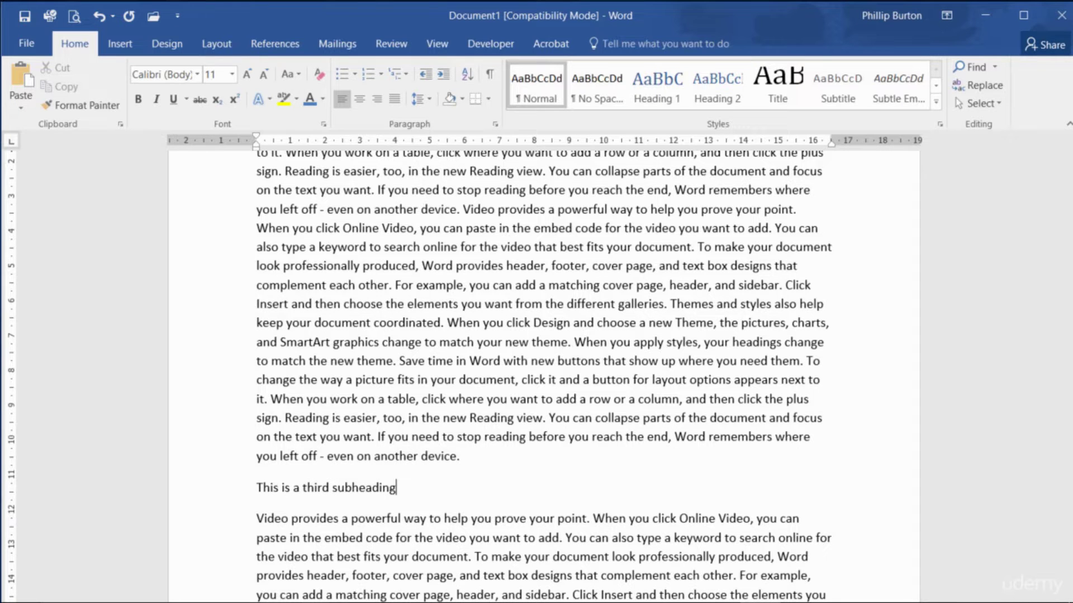
Copy the second subheading's formatting onto the "This is a third subheading" line with Format Painter.
{"action": "scroll", "coordinate": [277, 475], "scroll_direction": "down", "scroll_amount": 1}
{"action": "scroll", "coordinate": [279, 473], "scroll_direction": "up", "scroll_amount": 3}
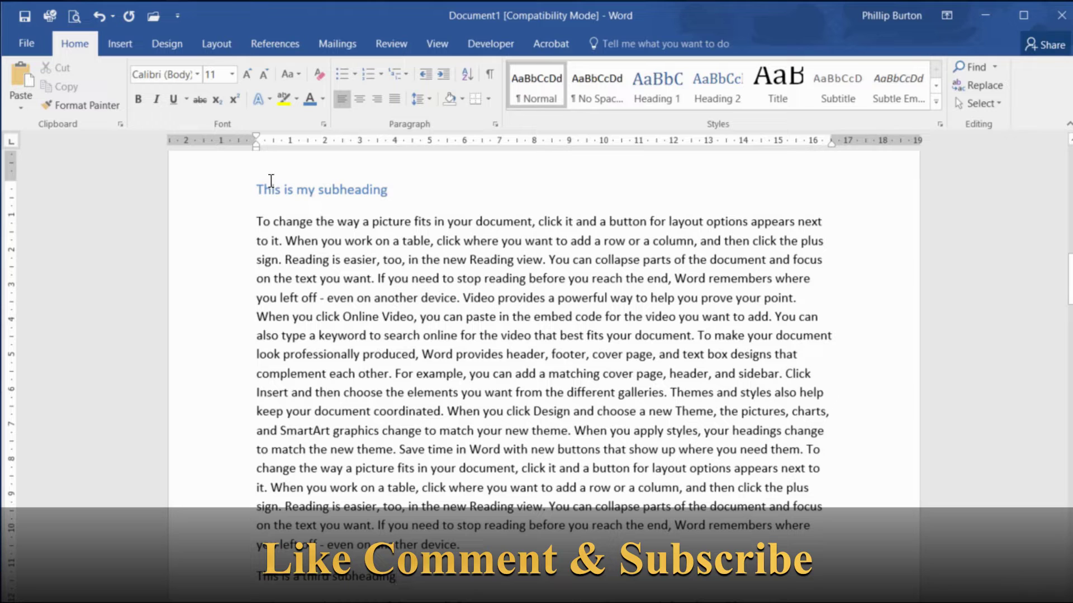
{"action": "left_click", "coordinate": [217, 210]}
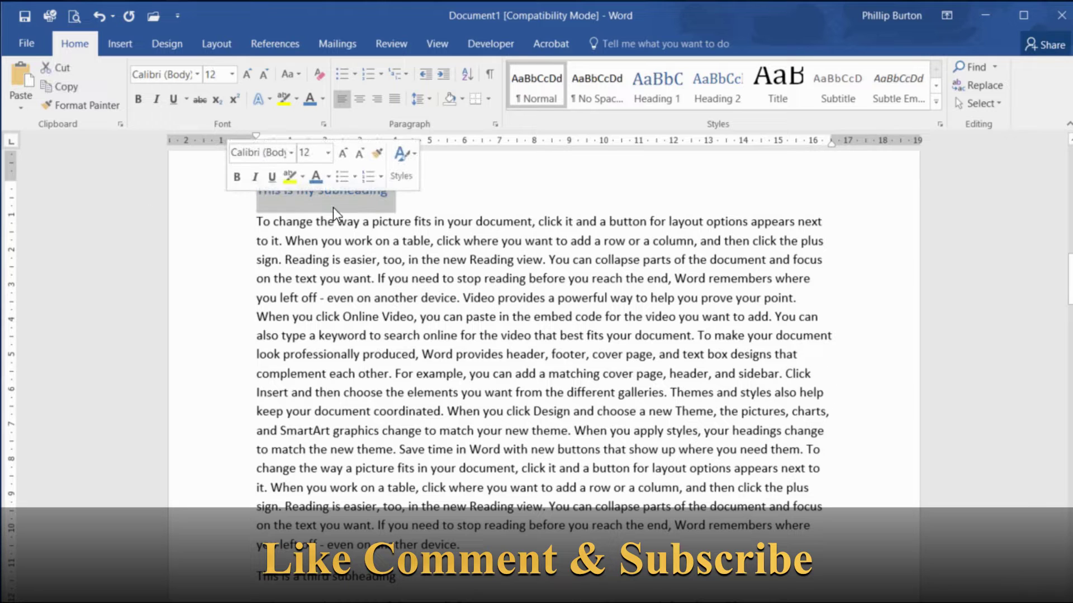
{"action": "left_click", "coordinate": [76, 105]}
{"action": "scroll", "coordinate": [310, 323], "scroll_direction": "down", "scroll_amount": 3}
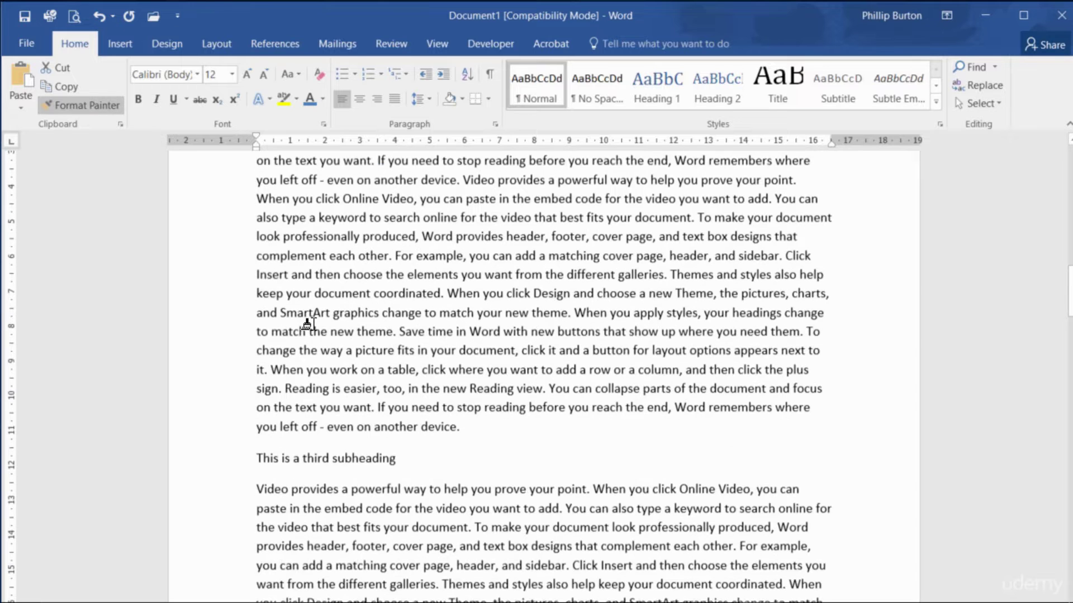
{"action": "left_click", "coordinate": [234, 452]}
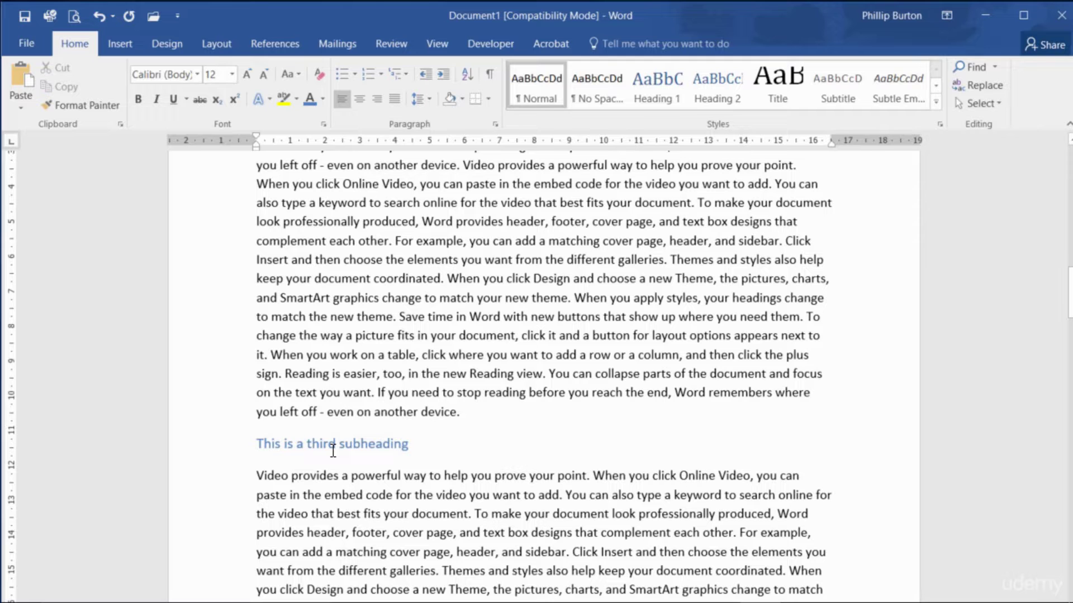
Reveal the formatting details and examine those of the third subheading, the body text and the chapter heading.
{"action": "key", "text": "shift+F1"}
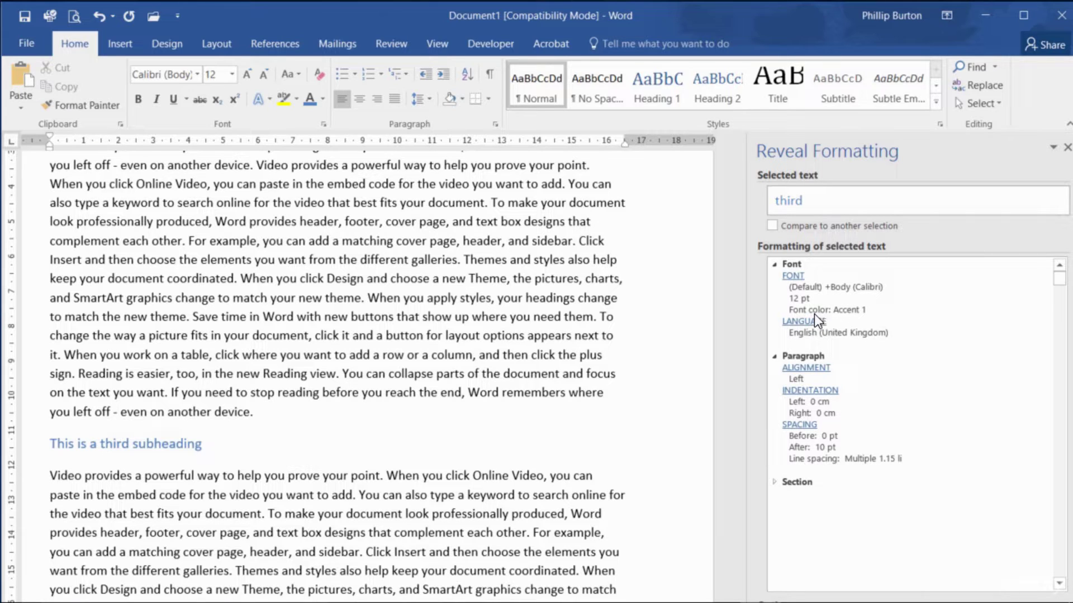
{"action": "left_click", "coordinate": [323, 99]}
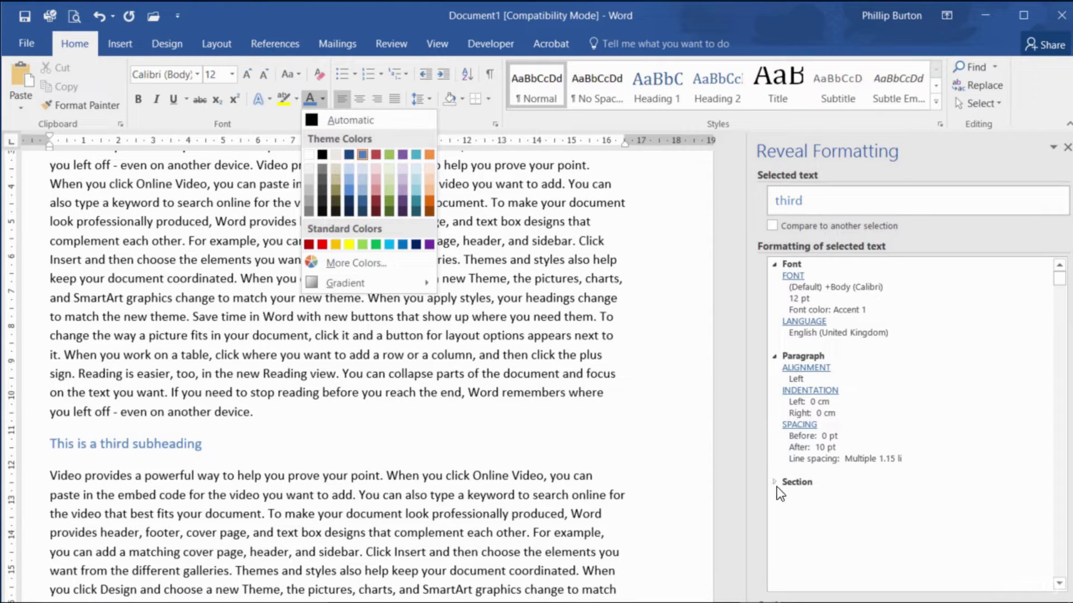
{"action": "left_click", "coordinate": [384, 355]}
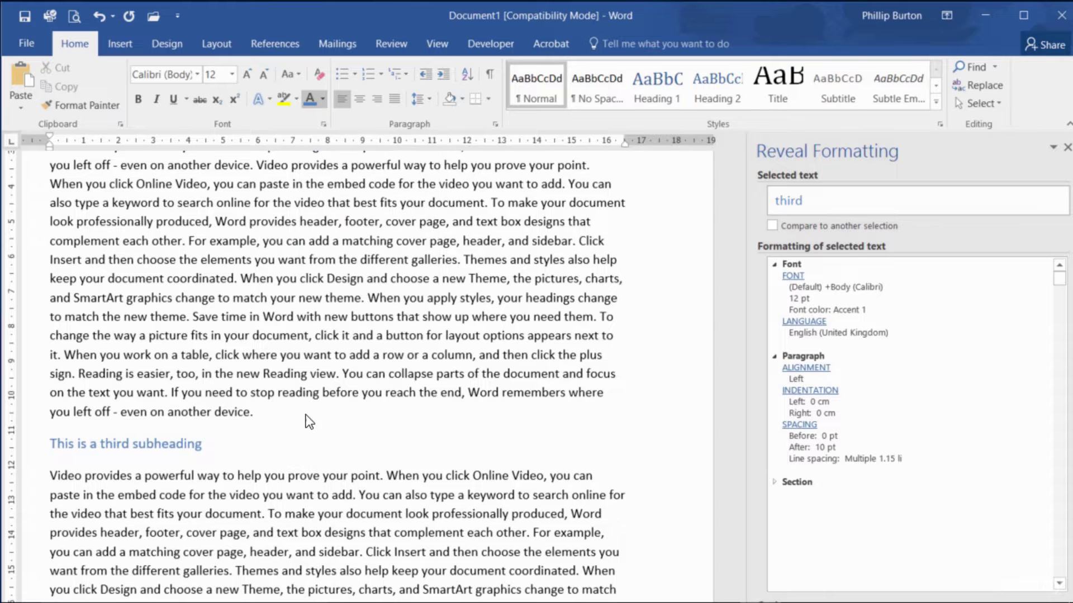
{"action": "left_click", "coordinate": [268, 332]}
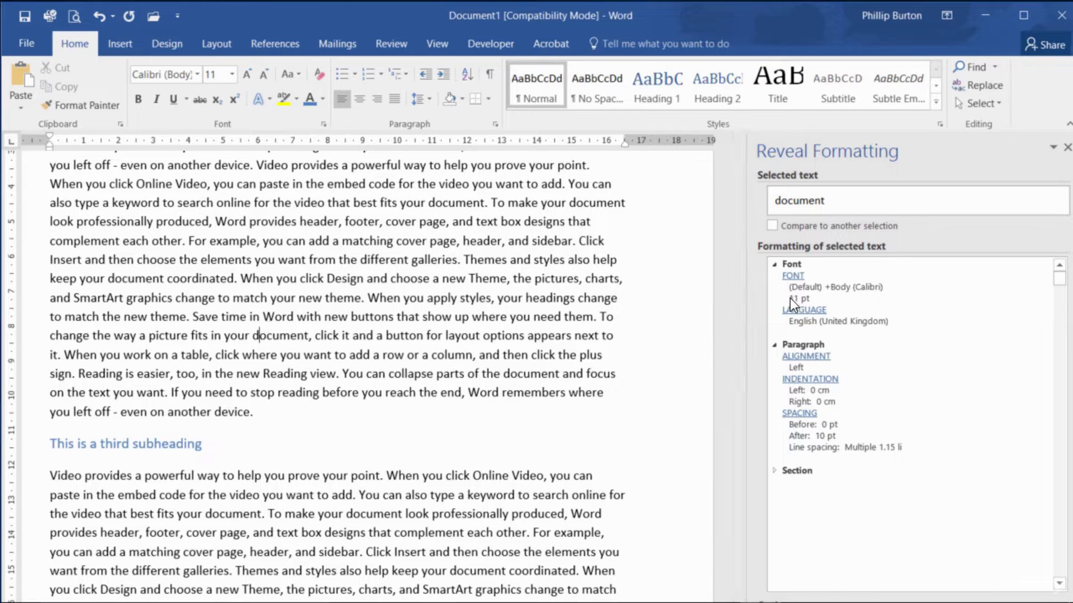
{"action": "scroll", "coordinate": [453, 342], "scroll_direction": "up", "scroll_amount": 5}
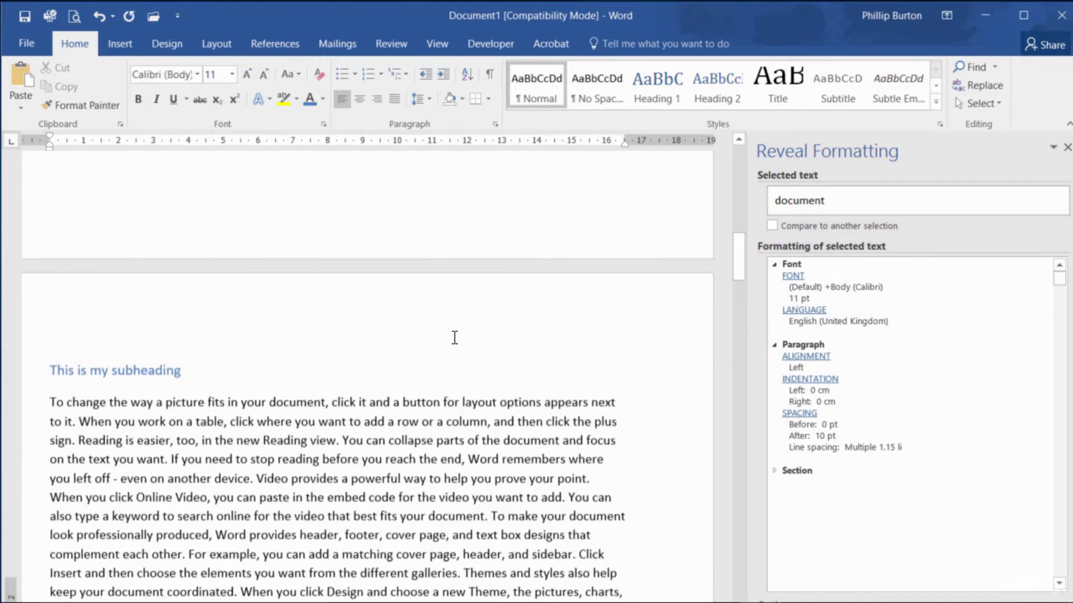
{"action": "scroll", "coordinate": [453, 342], "scroll_direction": "down", "scroll_amount": 1}
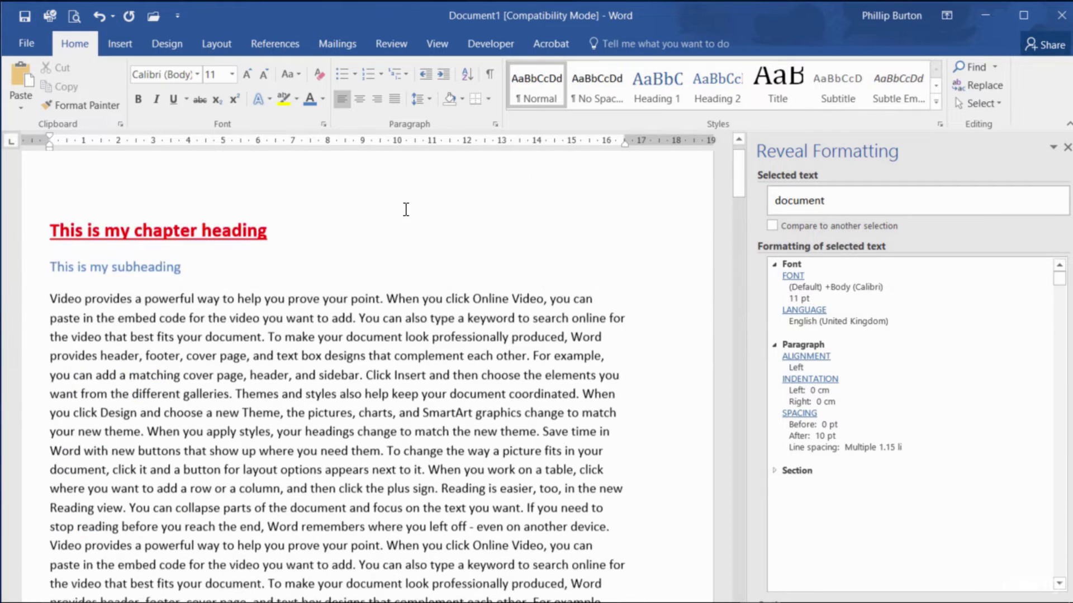
{"action": "scroll", "coordinate": [391, 213], "scroll_direction": "up", "scroll_amount": 1}
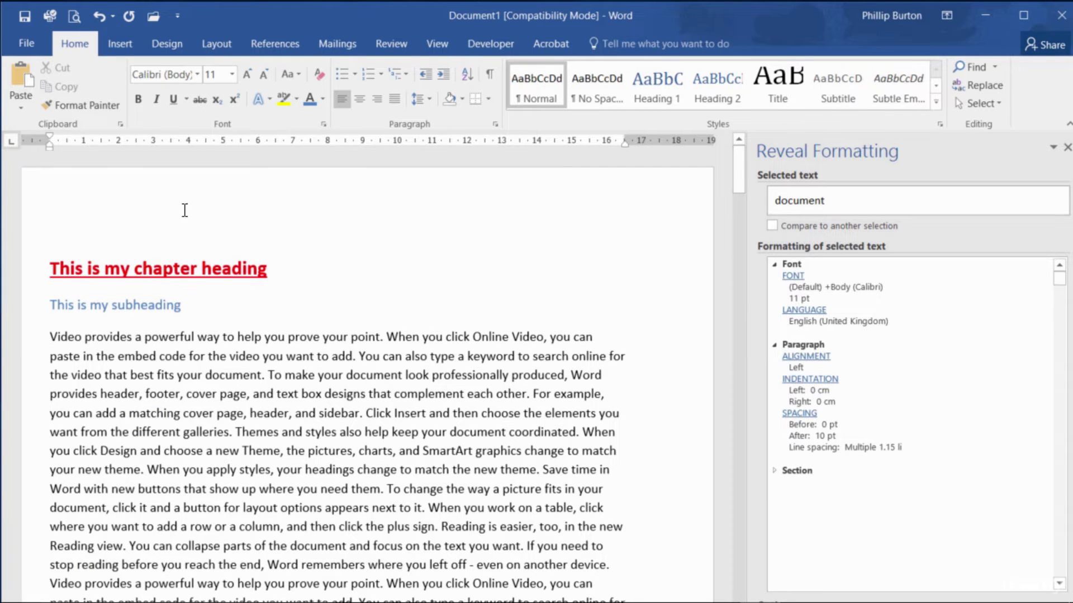
{"action": "left_click", "coordinate": [197, 272]}
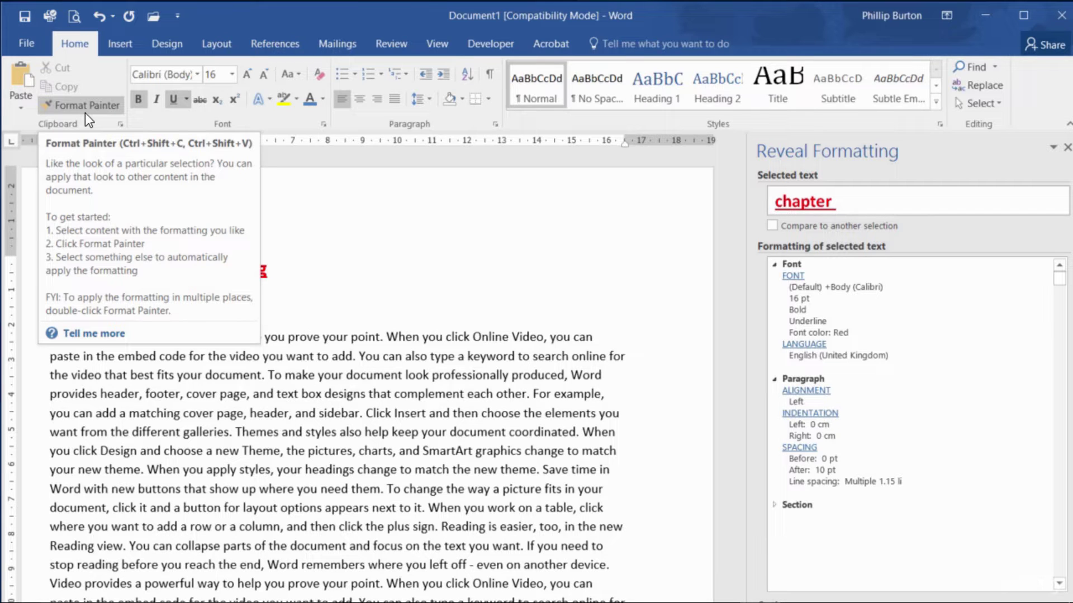
{"action": "left_click", "coordinate": [397, 388]}
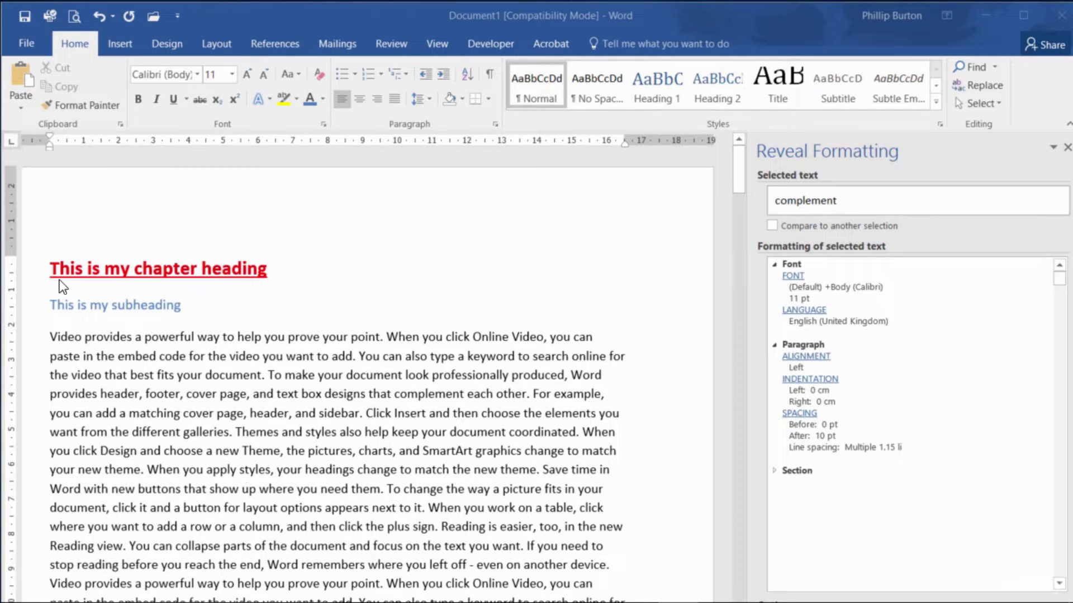
Change the first subheading's font colour to a darker green shade of the Accent 3 theme colour.
{"action": "left_click", "coordinate": [26, 312]}
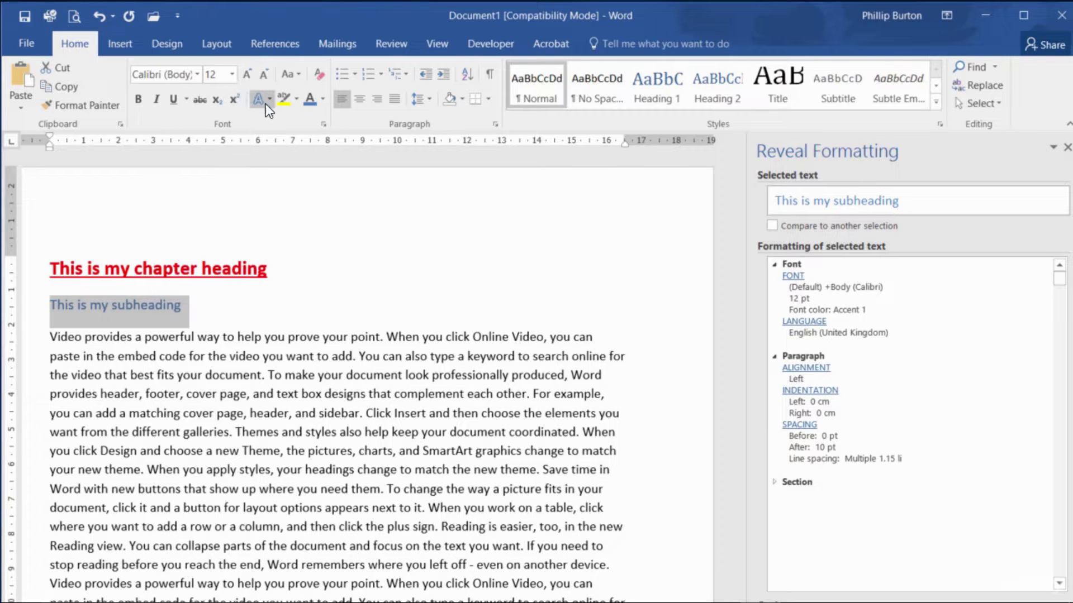
{"action": "left_click", "coordinate": [324, 101]}
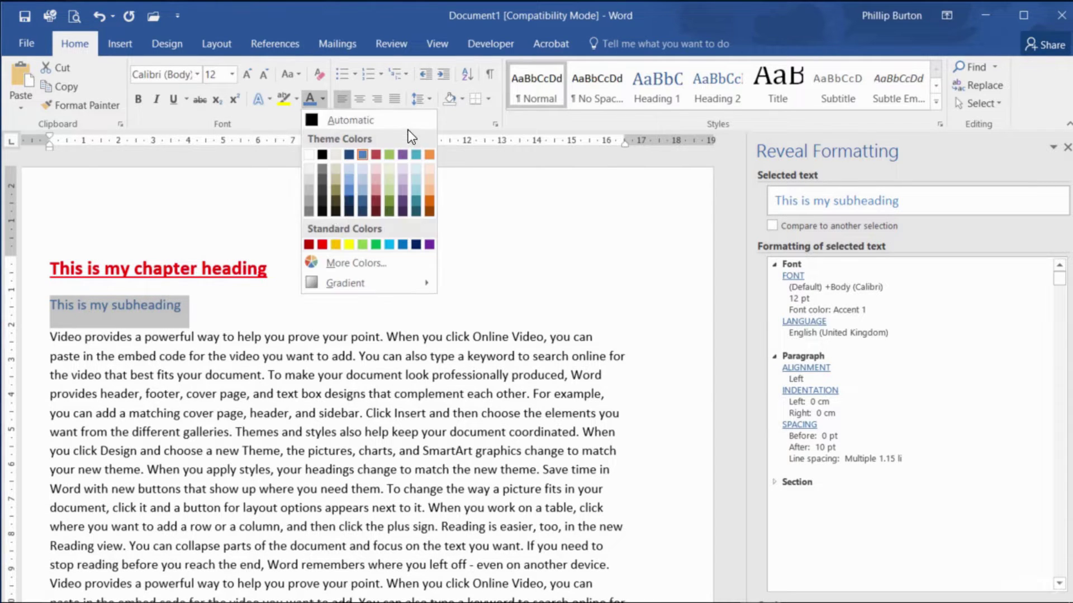
{"action": "left_click", "coordinate": [393, 202]}
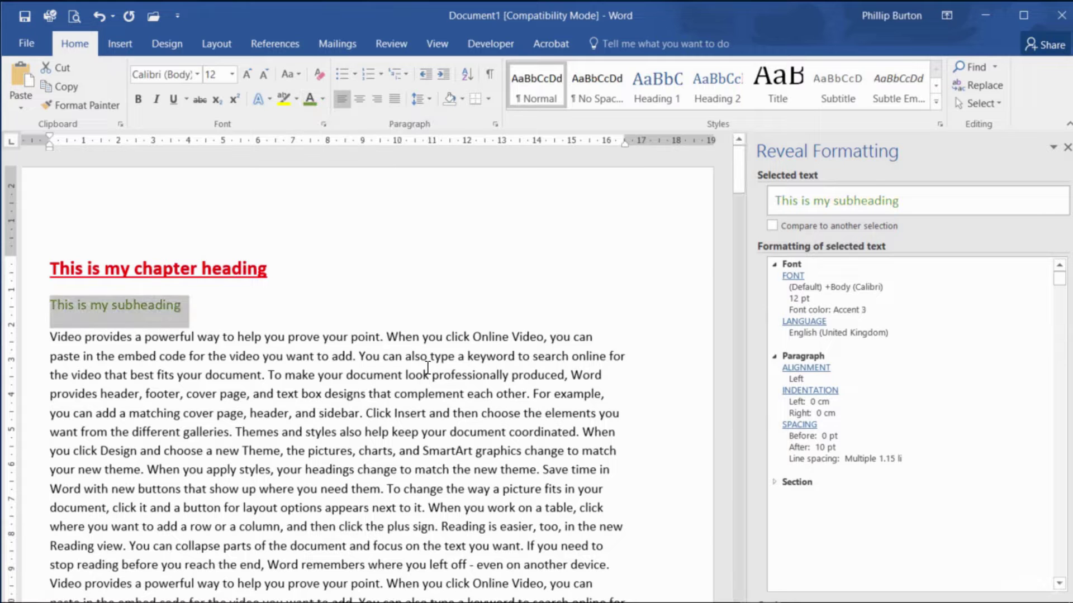
Compare the revealed formatting details of the chapter heading and the three subheadings throughout the document.
{"action": "left_click", "coordinate": [342, 274]}
{"action": "scroll", "coordinate": [240, 430], "scroll_direction": "down", "scroll_amount": 15}
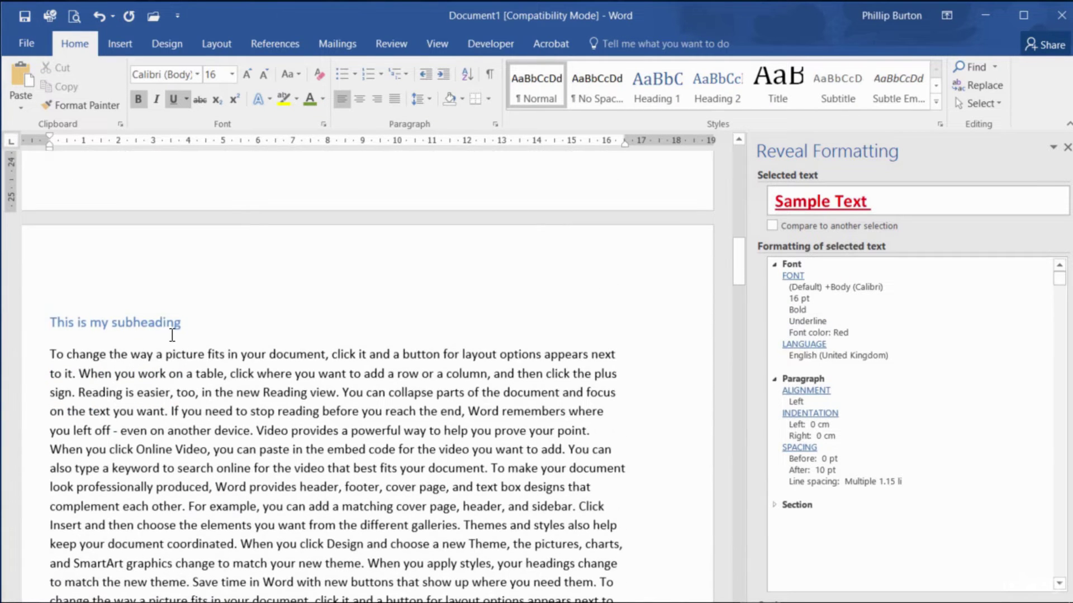
{"action": "left_click", "coordinate": [174, 329]}
{"action": "scroll", "coordinate": [174, 337], "scroll_direction": "down", "scroll_amount": 10}
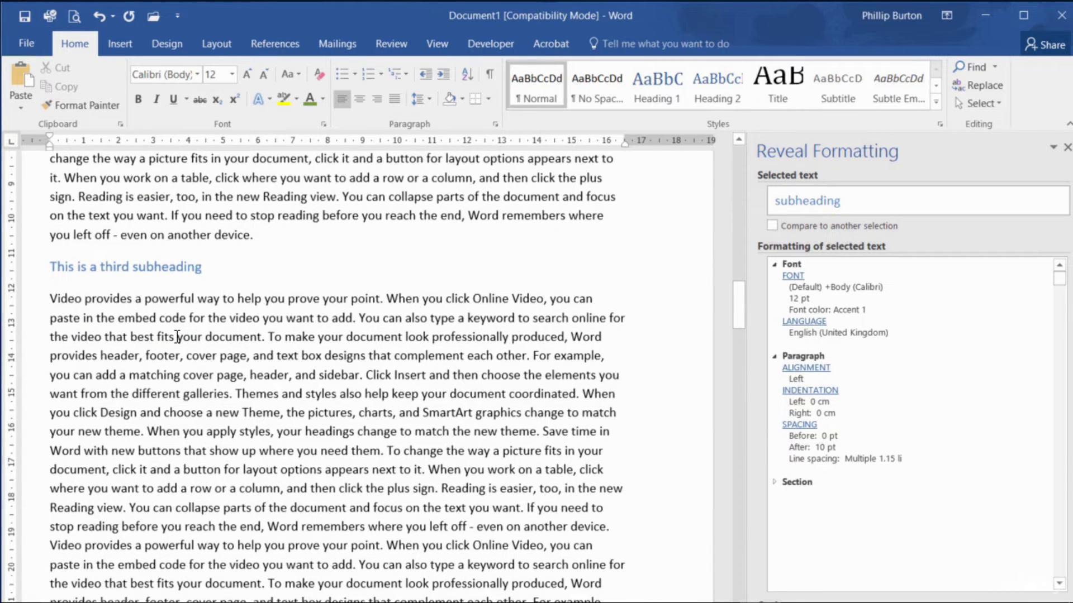
{"action": "scroll", "coordinate": [124, 233], "scroll_direction": "up", "scroll_amount": 10}
{"action": "scroll", "coordinate": [120, 229], "scroll_direction": "down", "scroll_amount": 13}
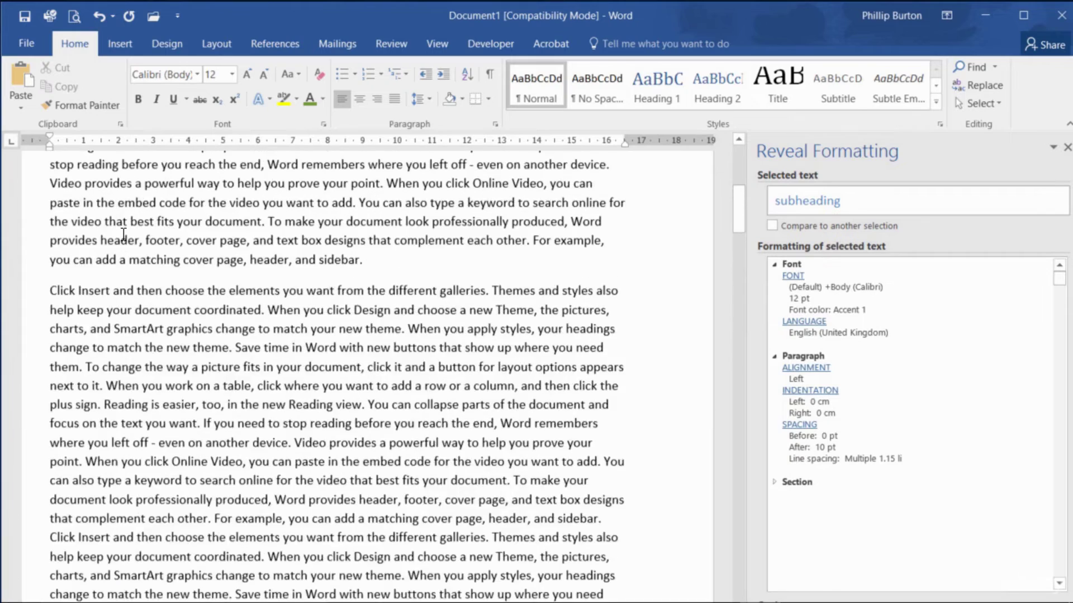
{"action": "scroll", "coordinate": [106, 231], "scroll_direction": "up", "scroll_amount": 12}
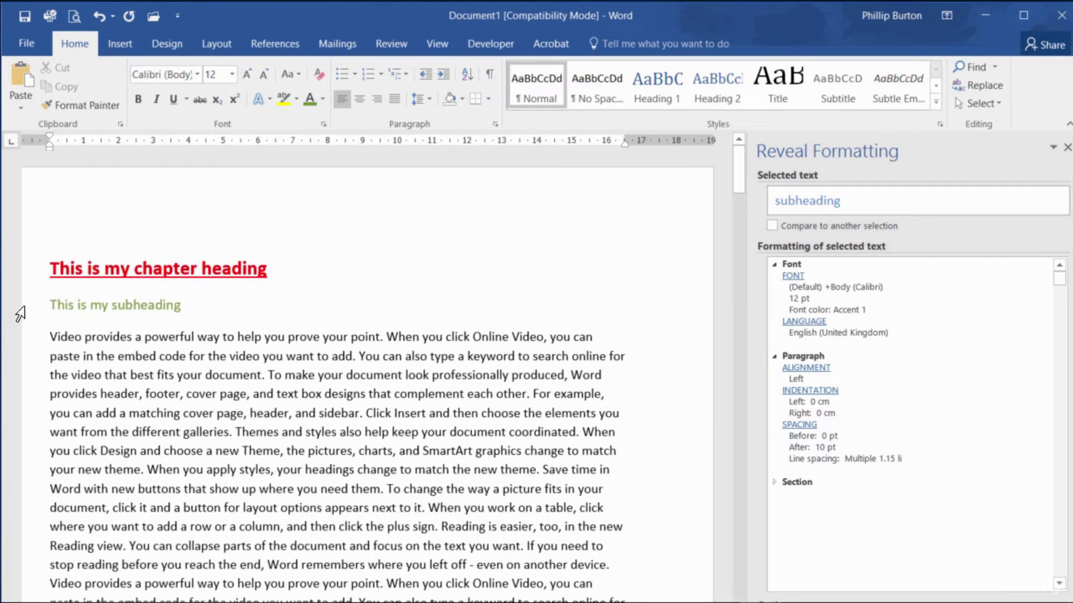
{"action": "left_click", "coordinate": [17, 306]}
{"action": "scroll", "coordinate": [187, 393], "scroll_direction": "down", "scroll_amount": 8}
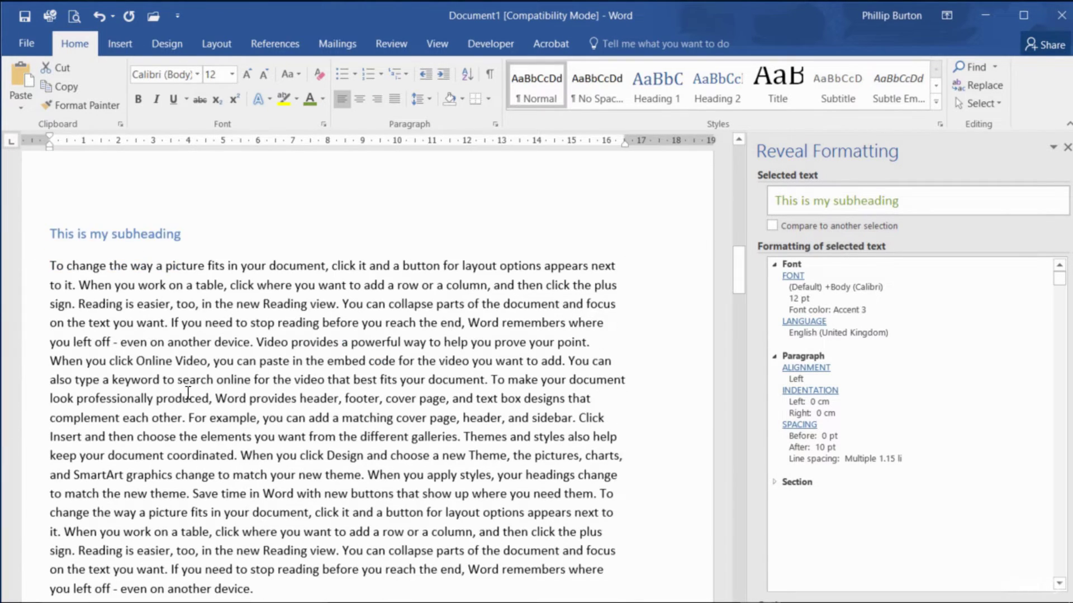
{"action": "left_click", "coordinate": [22, 233]}
{"action": "scroll", "coordinate": [22, 313], "scroll_direction": "down", "scroll_amount": 5}
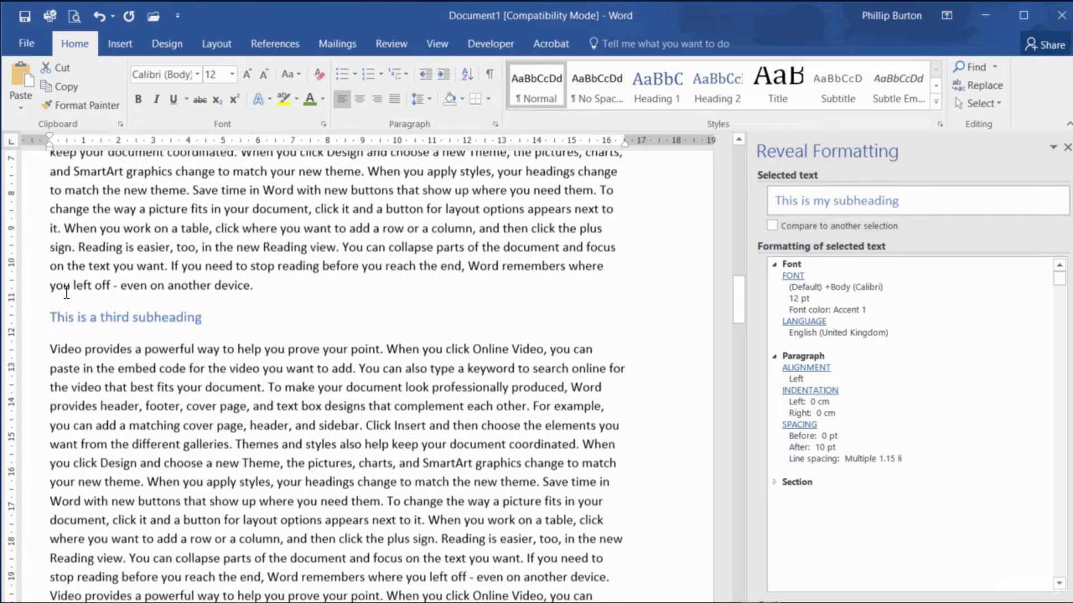
{"action": "left_click", "coordinate": [25, 316]}
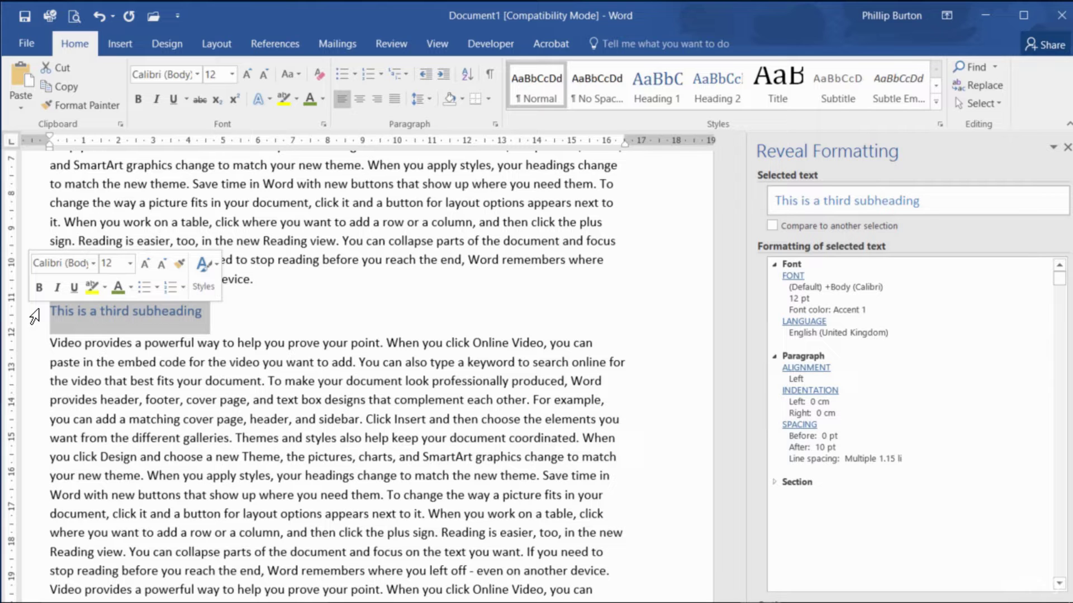
{"action": "scroll", "coordinate": [54, 306], "scroll_direction": "up", "scroll_amount": 10}
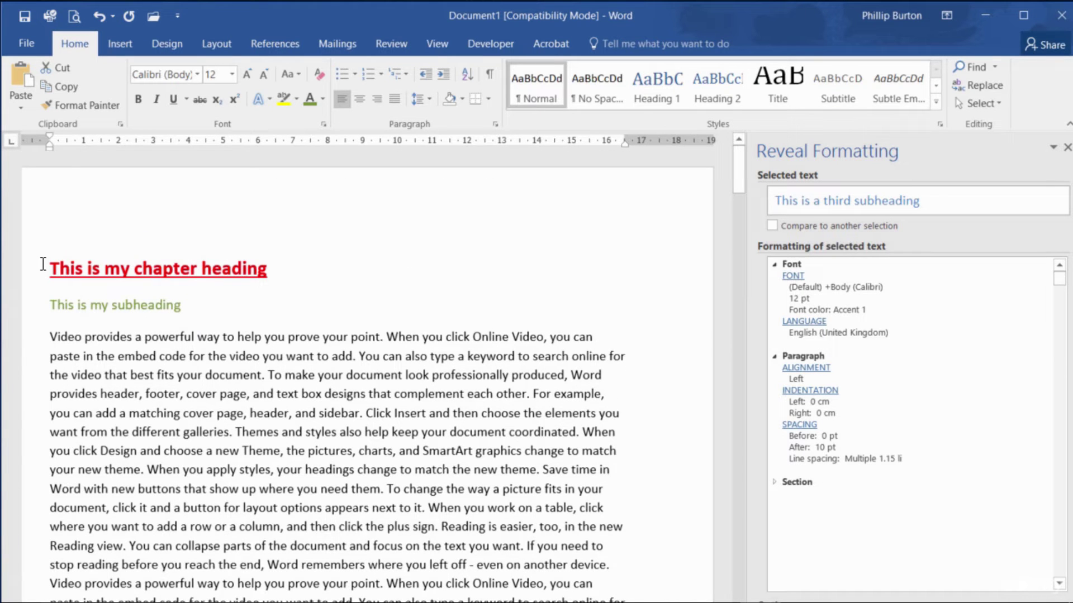
Apply the Heading 1 style to the line "This is my chapter heading".
{"action": "left_click", "coordinate": [141, 270]}
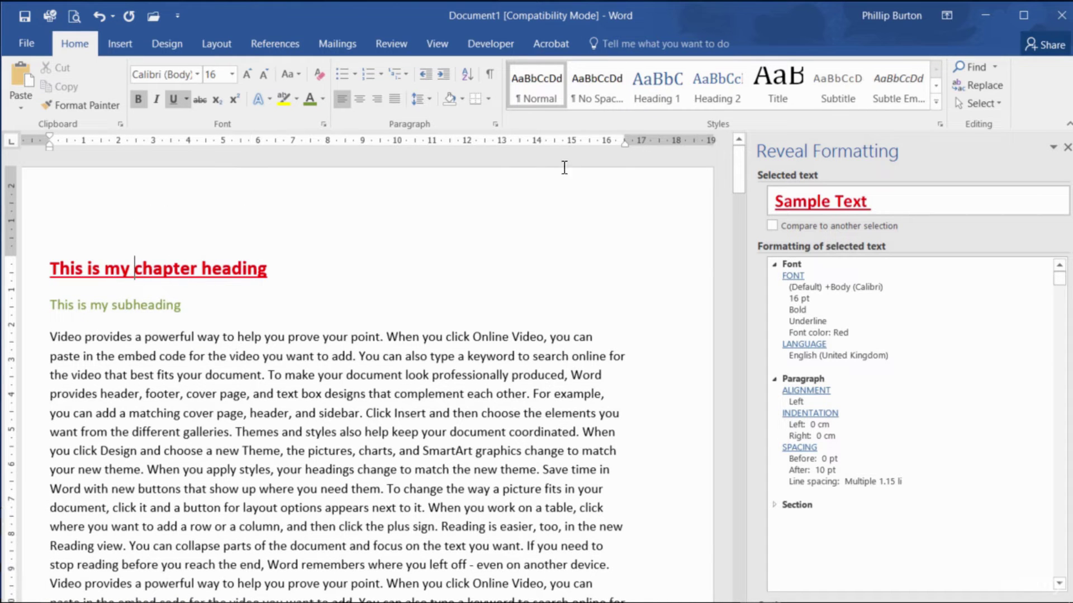
{"action": "left_click", "coordinate": [665, 96]}
{"action": "left_click", "coordinate": [662, 101]}
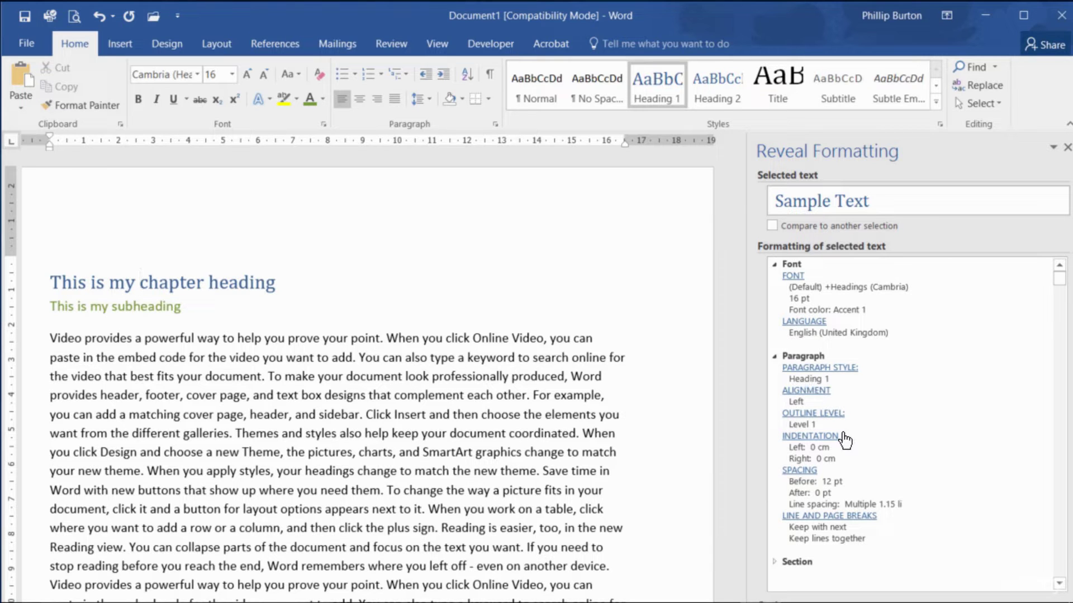
{"action": "key", "text": "ctrl+z"}
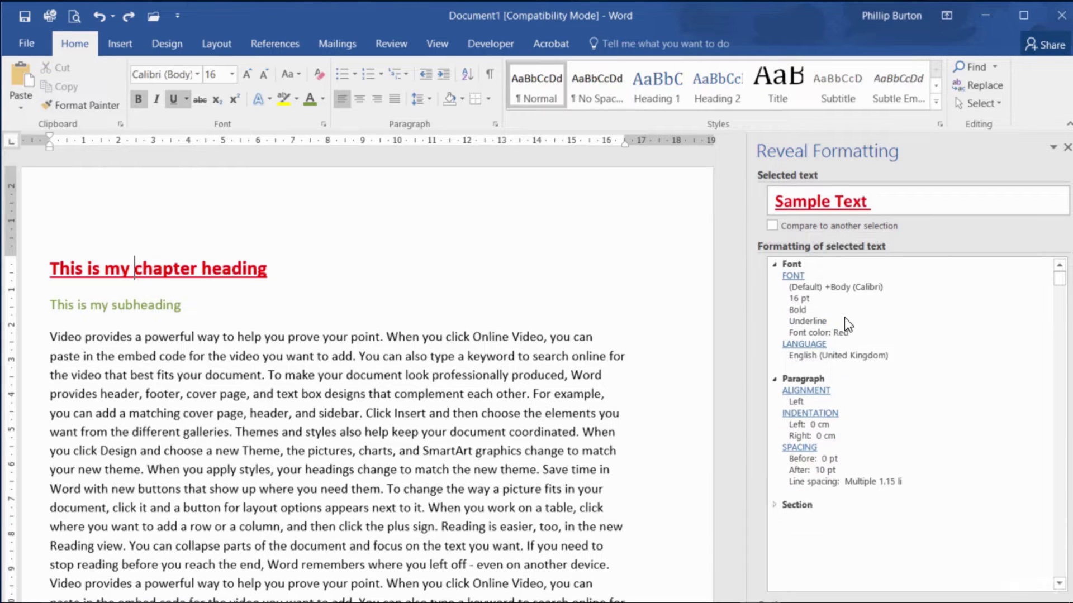
{"action": "left_click", "coordinate": [663, 77]}
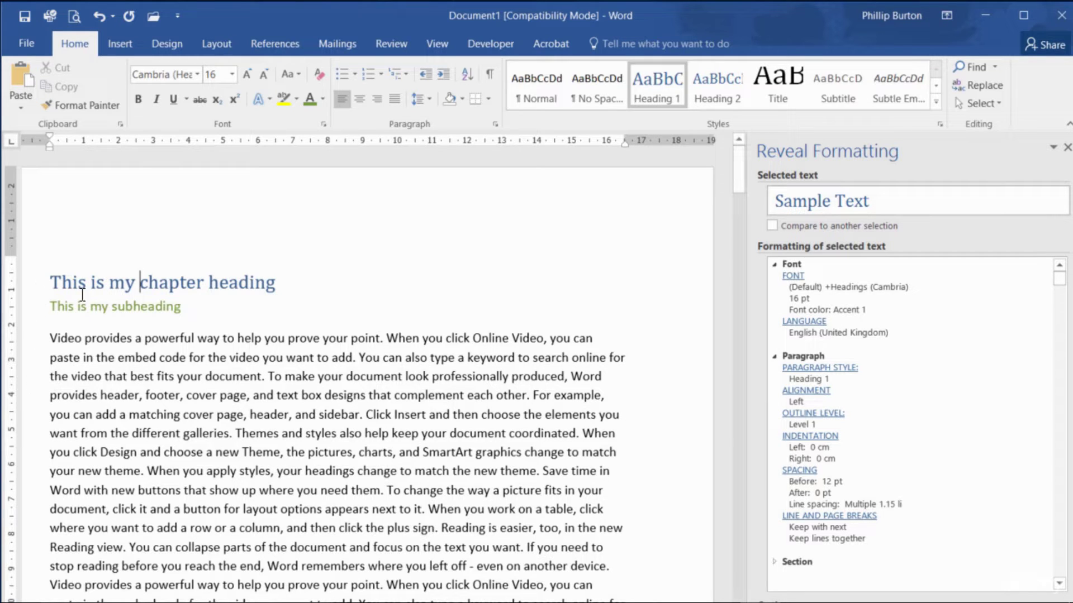
Apply the Heading 2 style to both "This is my subheading" lines and to "This is a third subheading".
{"action": "left_click", "coordinate": [157, 311]}
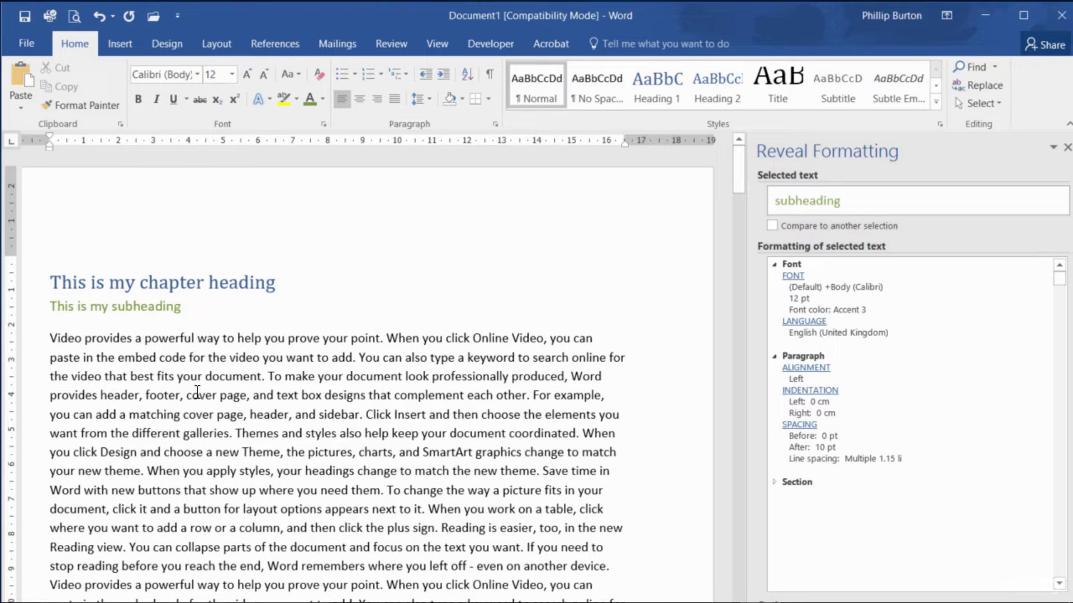
{"action": "left_click", "coordinate": [729, 87]}
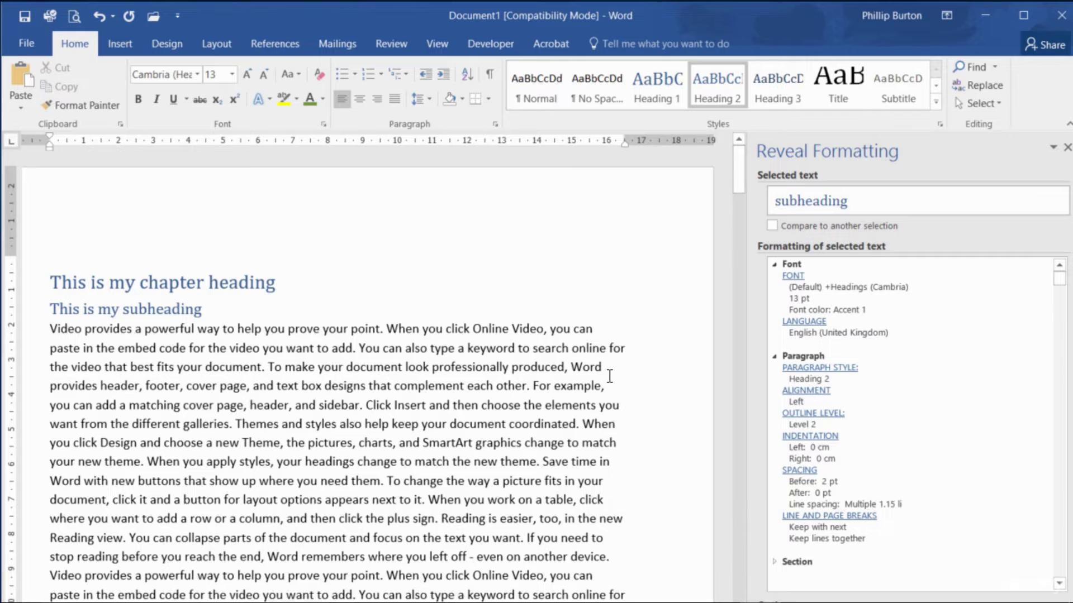
{"action": "scroll", "coordinate": [522, 406], "scroll_direction": "down", "scroll_amount": 7}
{"action": "scroll", "coordinate": [519, 407], "scroll_direction": "down", "scroll_amount": 8}
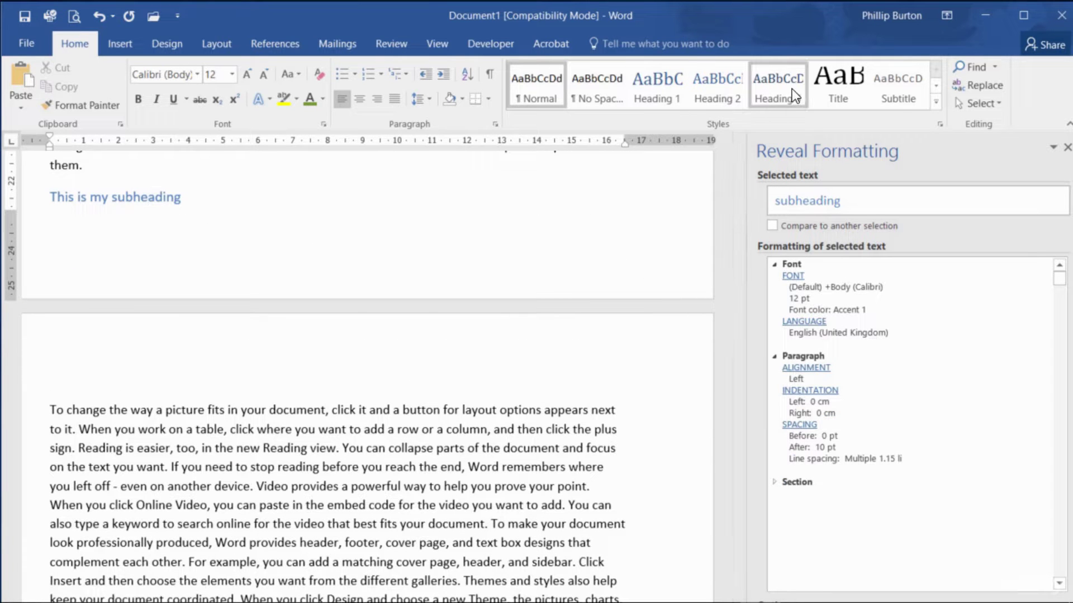
{"action": "scroll", "coordinate": [680, 173], "scroll_direction": "down", "scroll_amount": 8}
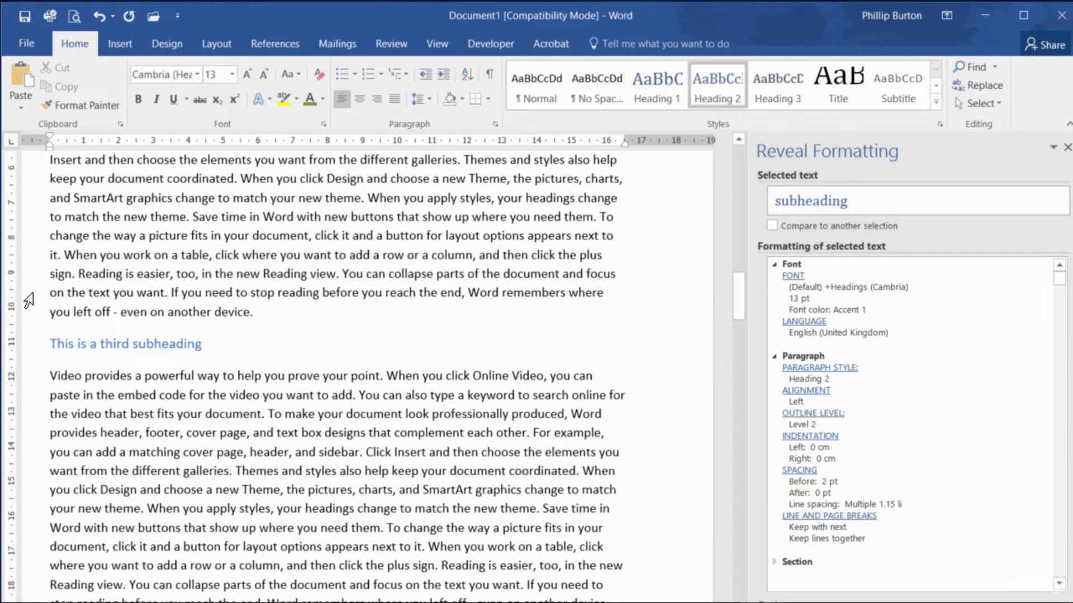
{"action": "left_click", "coordinate": [178, 343]}
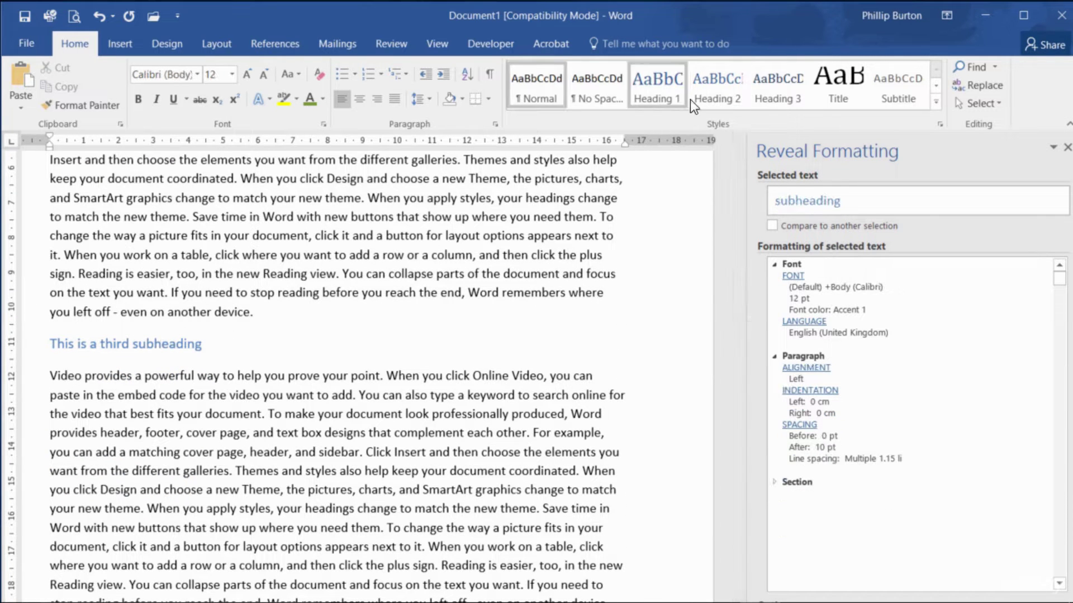
{"action": "left_click", "coordinate": [709, 95]}
Modify the Heading 2 style so its font colour is a darker green shade of the Accent 3 theme colour.
{"action": "scroll", "coordinate": [477, 337], "scroll_direction": "up", "scroll_amount": 10}
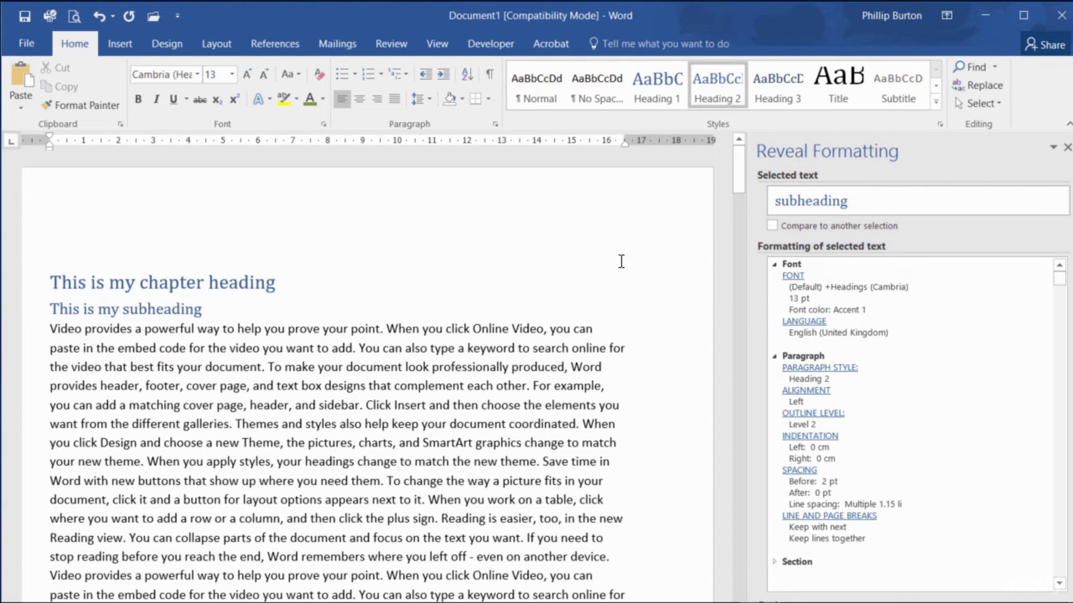
{"action": "left_click", "coordinate": [274, 282]}
{"action": "left_click", "coordinate": [196, 307]}
{"action": "scroll", "coordinate": [203, 327], "scroll_direction": "down", "scroll_amount": 6}
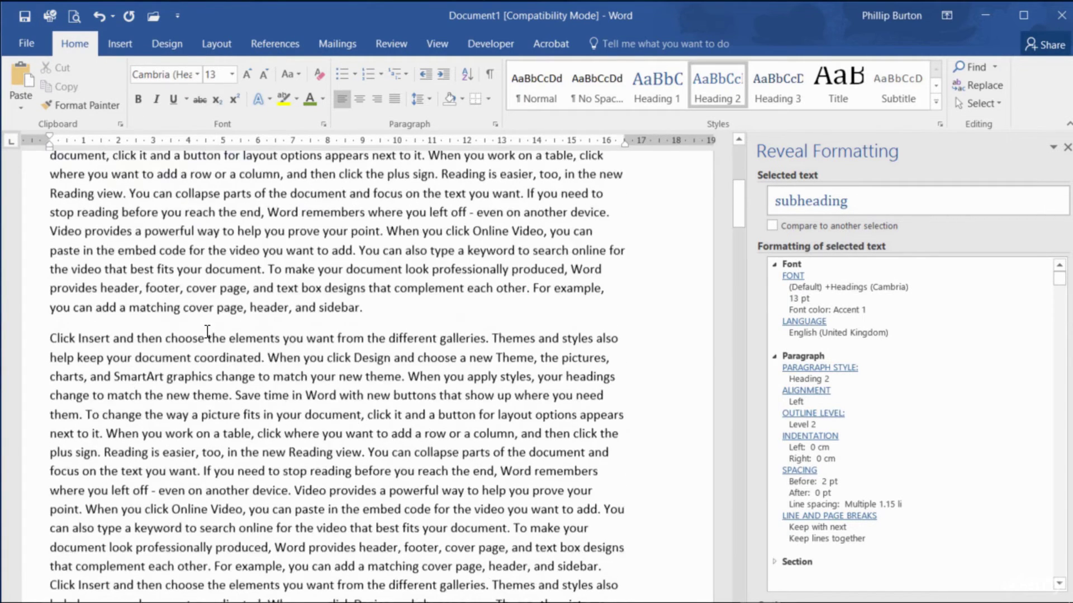
{"action": "scroll", "coordinate": [207, 332], "scroll_direction": "up", "scroll_amount": 6}
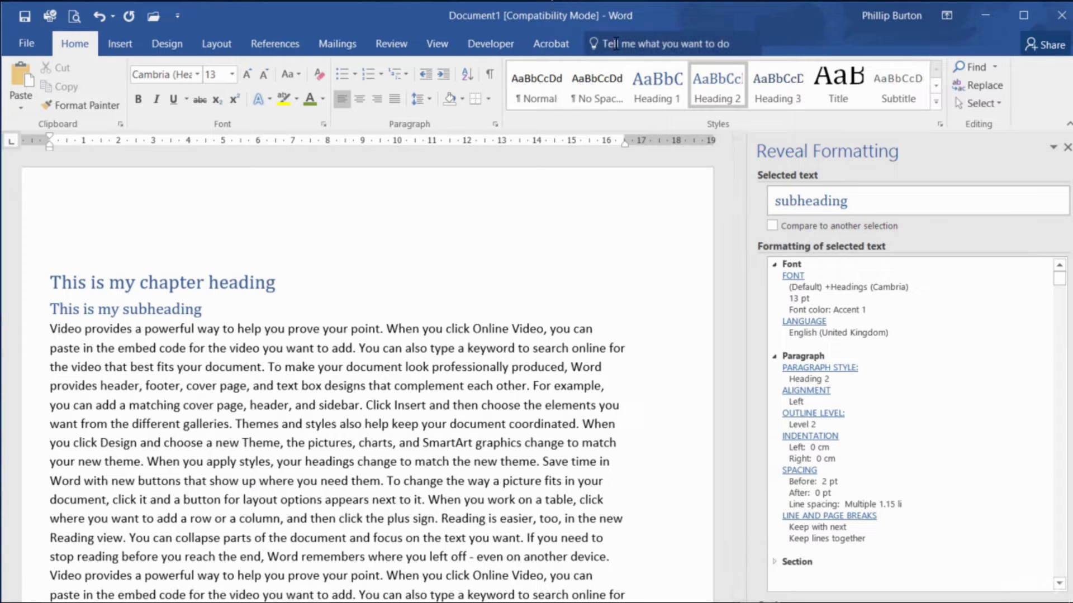
{"action": "right_click", "coordinate": [720, 90]}
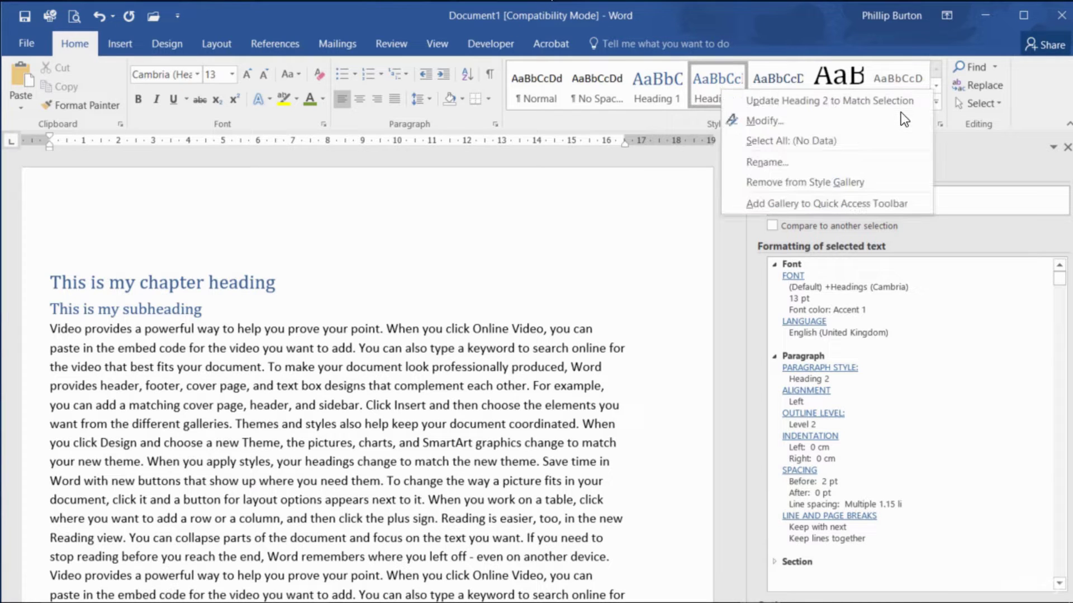
{"action": "left_click", "coordinate": [777, 118]}
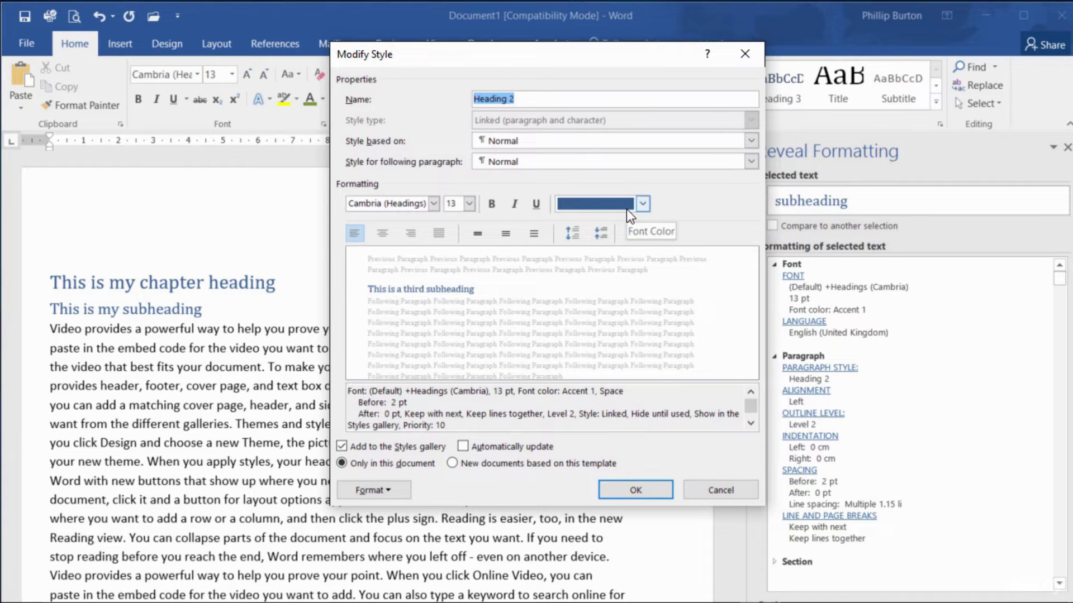
{"action": "left_click", "coordinate": [642, 204]}
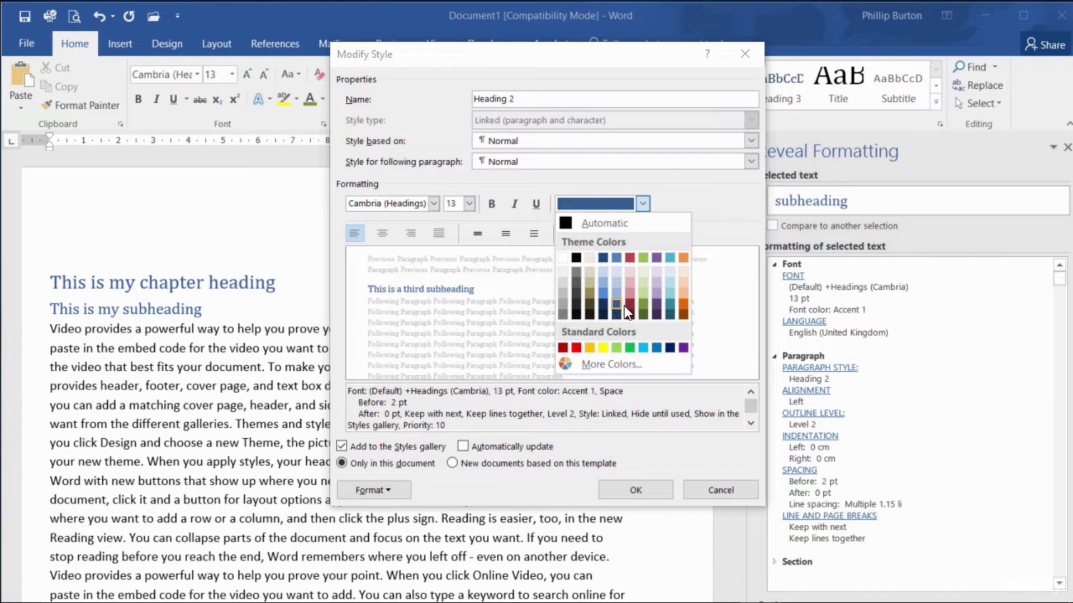
{"action": "left_click", "coordinate": [643, 257]}
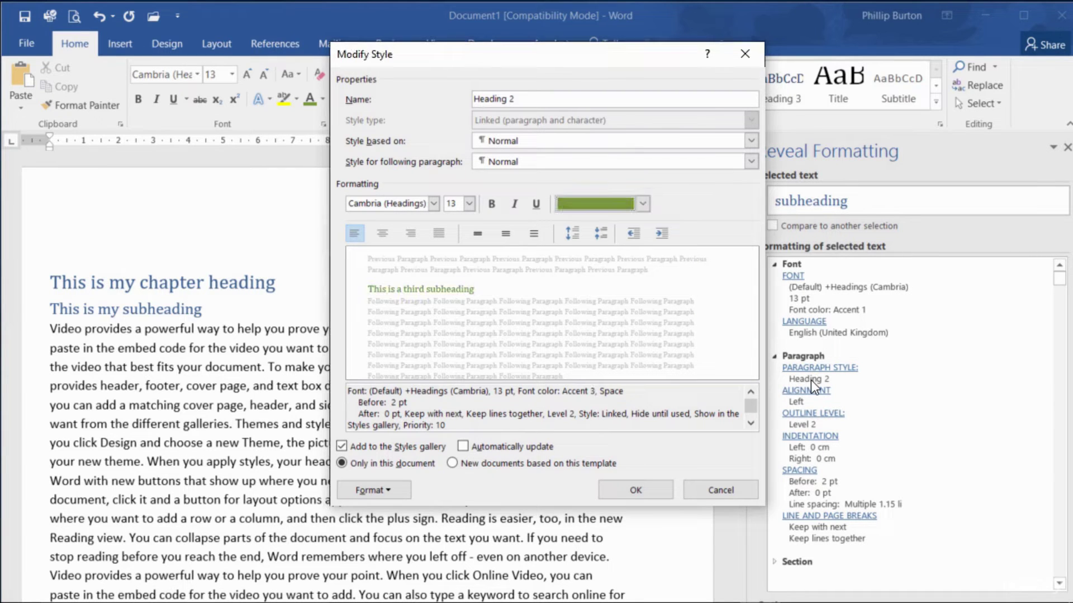
{"action": "left_click", "coordinate": [649, 494]}
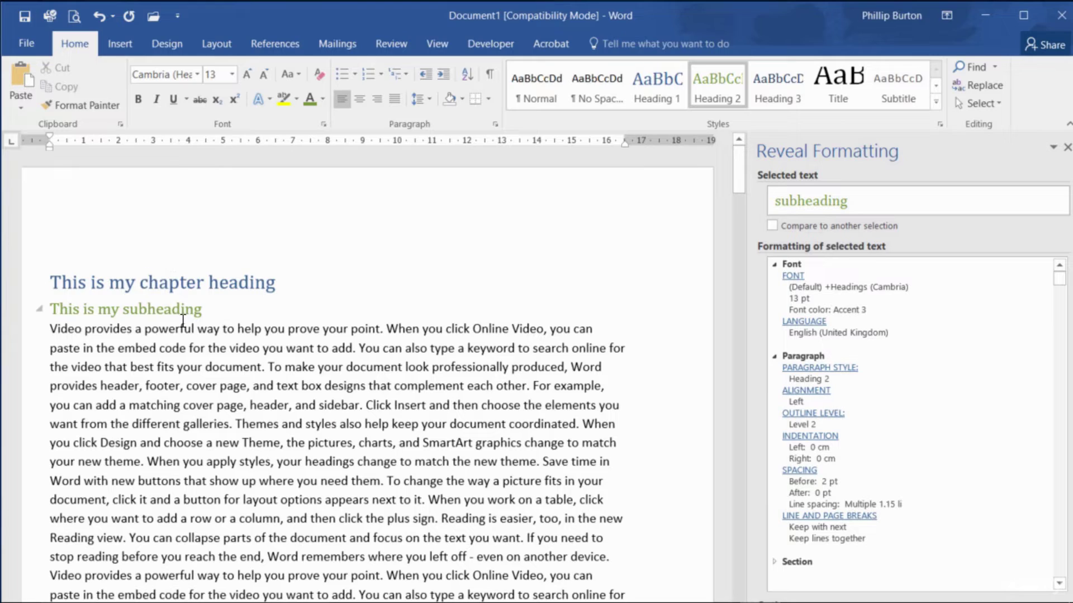
Modify the Heading 2 style so its font colour is the standard Red.
{"action": "scroll", "coordinate": [176, 312], "scroll_direction": "down", "scroll_amount": 15}
{"action": "scroll", "coordinate": [184, 320], "scroll_direction": "down", "scroll_amount": 5}
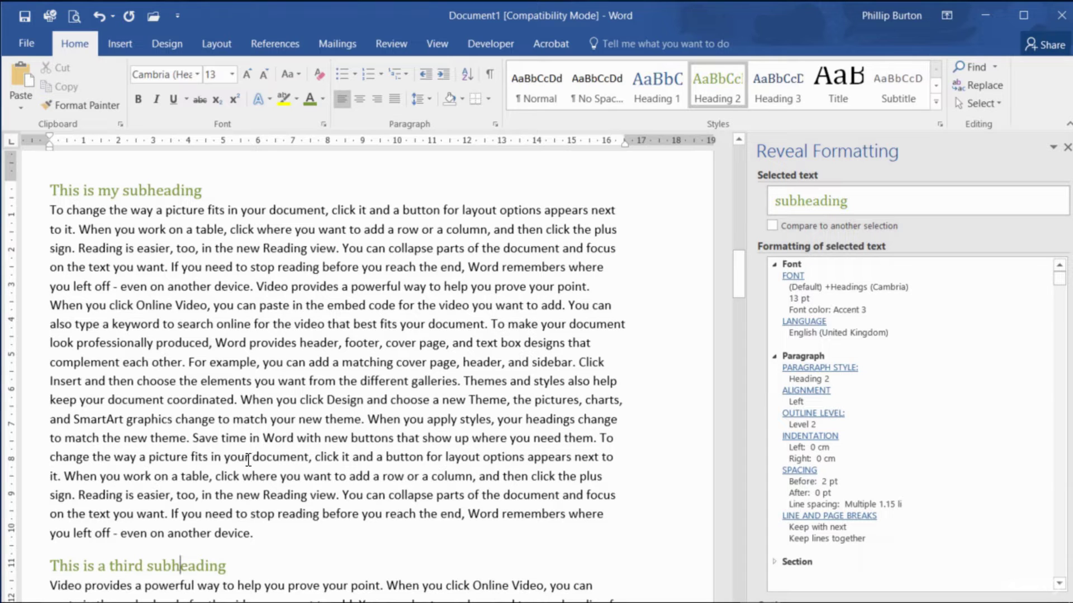
{"action": "right_click", "coordinate": [734, 74]}
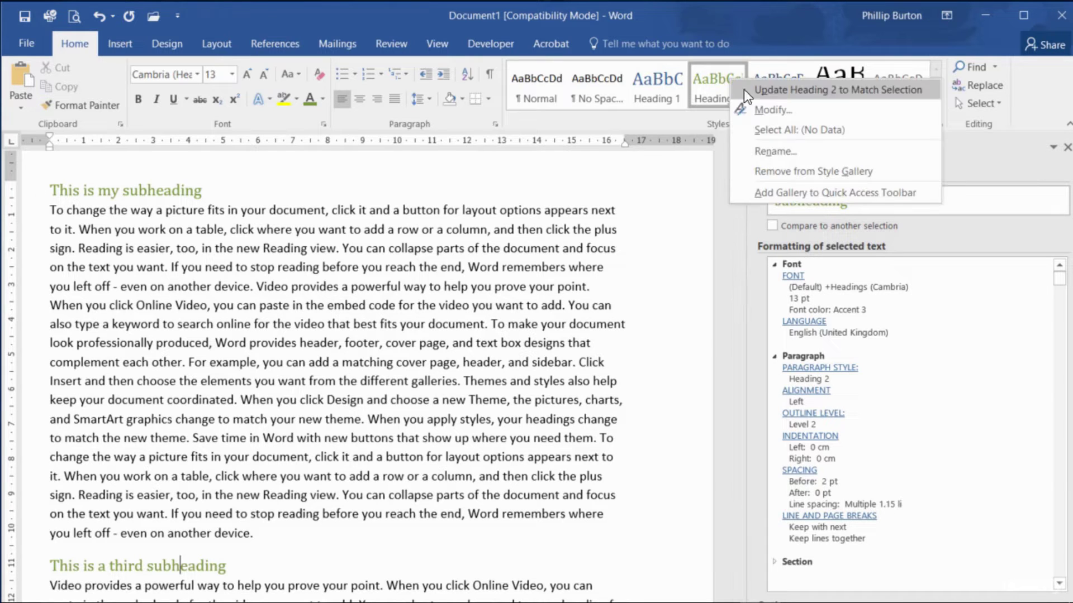
{"action": "left_click", "coordinate": [345, 325]}
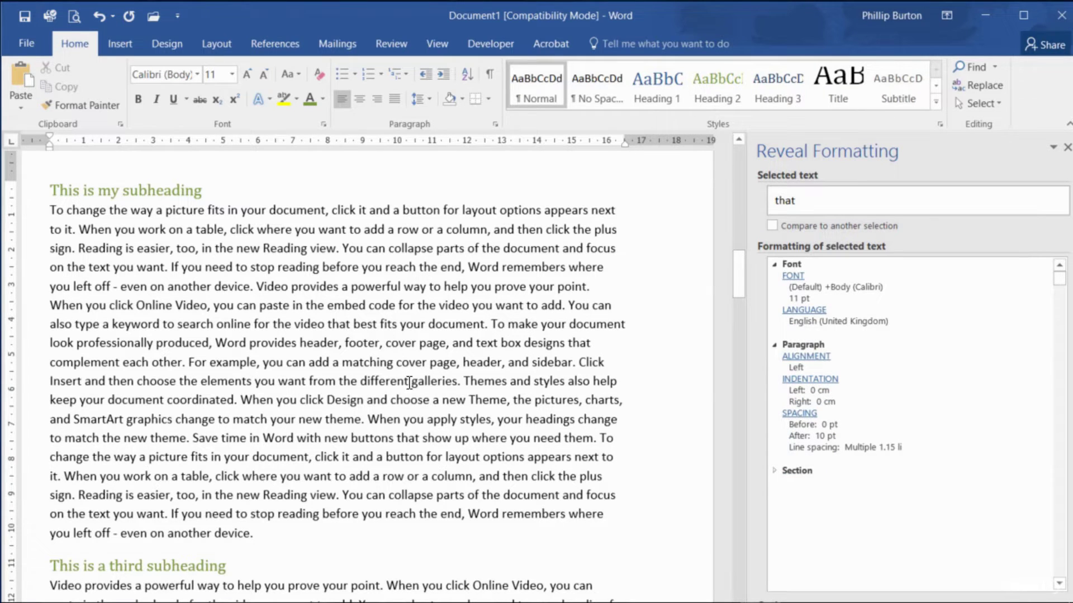
{"action": "right_click", "coordinate": [719, 96]}
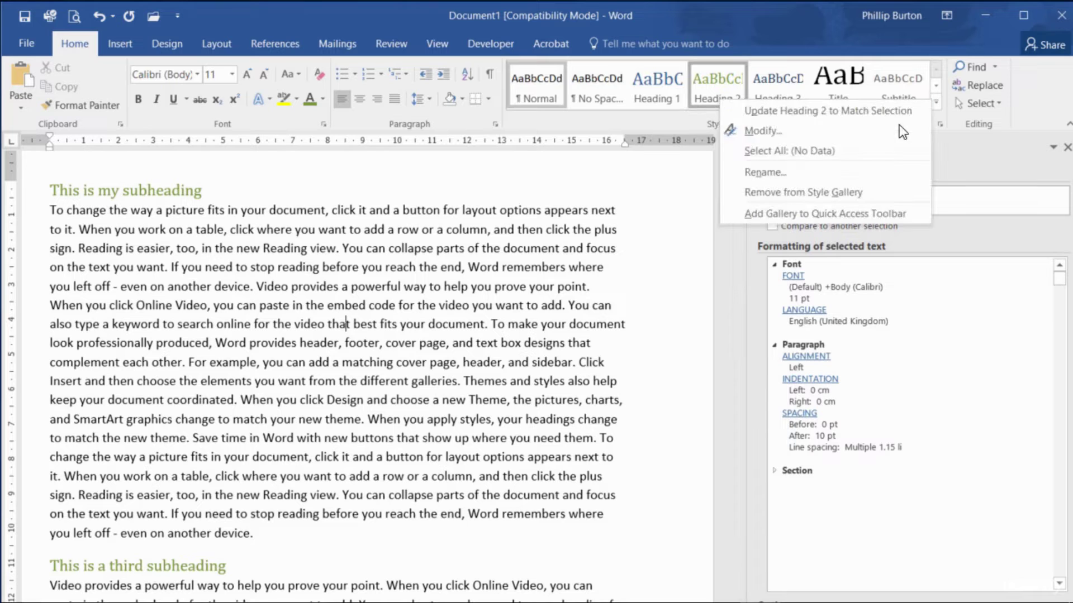
{"action": "left_click", "coordinate": [772, 132]}
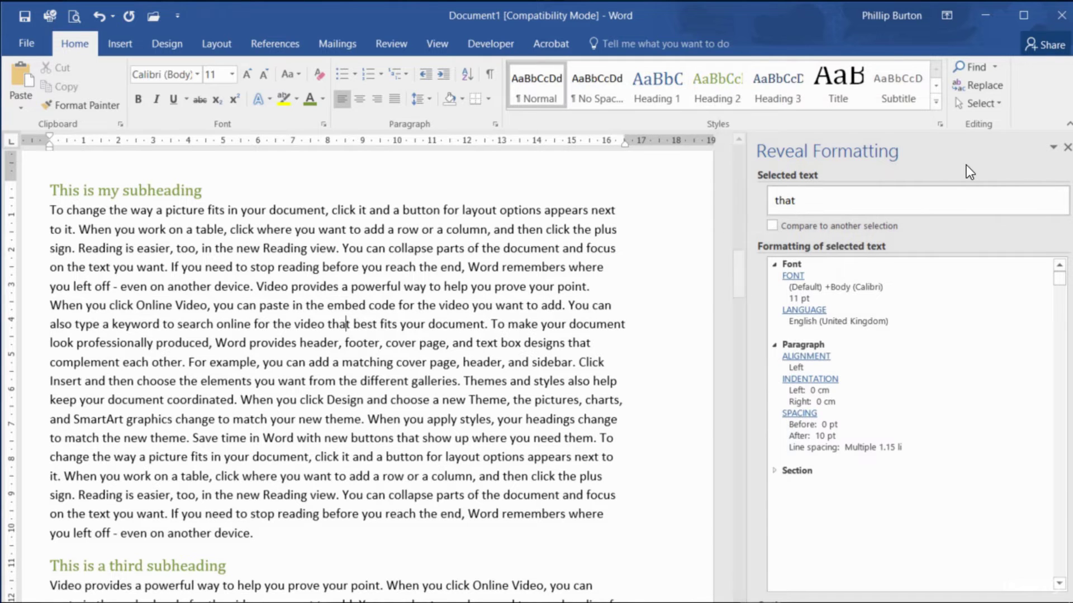
{"action": "left_click", "coordinate": [592, 210]}
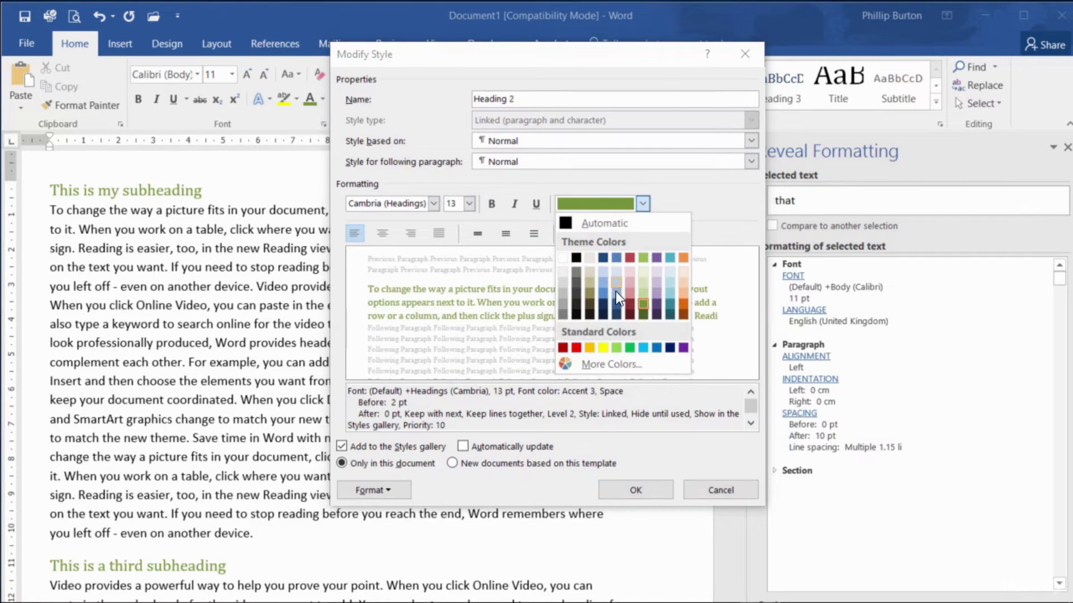
{"action": "left_click", "coordinate": [574, 348]}
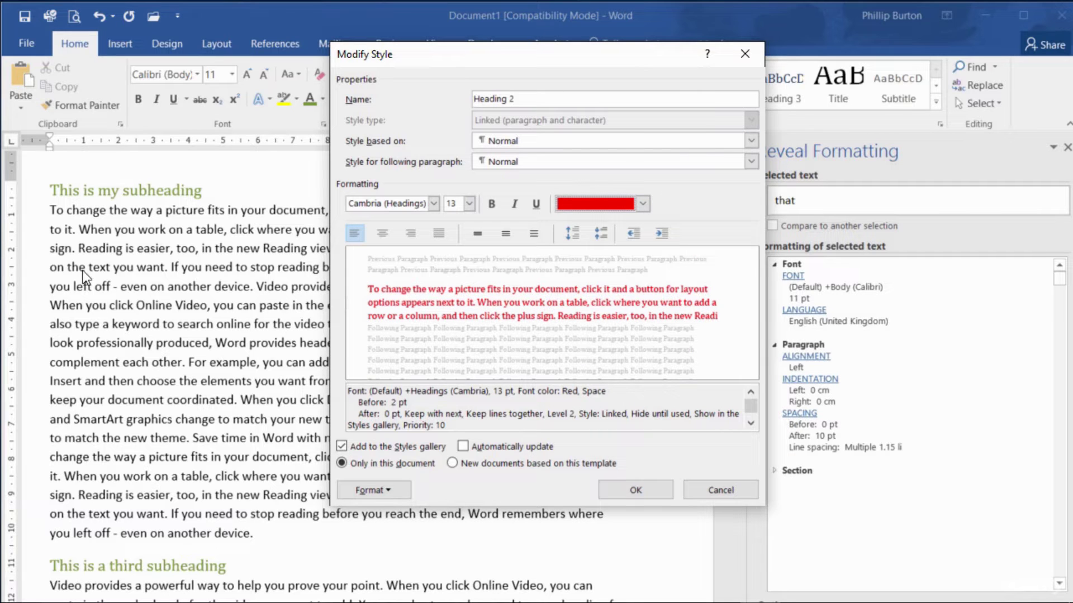
{"action": "left_click", "coordinate": [621, 494]}
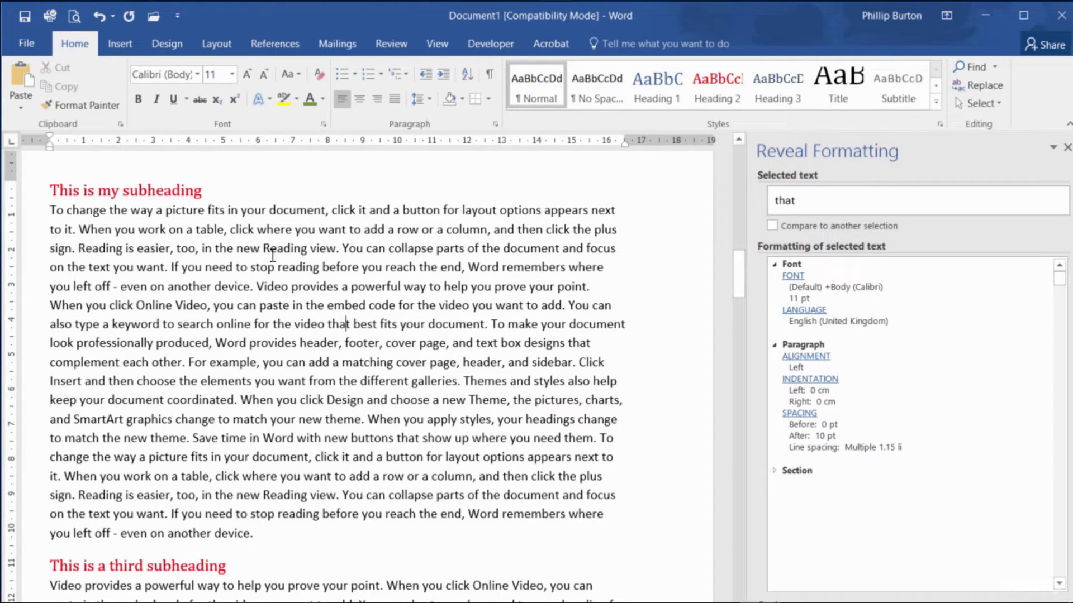
Look at the additional format categories available for modifying the Heading 2 style, without changing the style.
{"action": "right_click", "coordinate": [708, 95]}
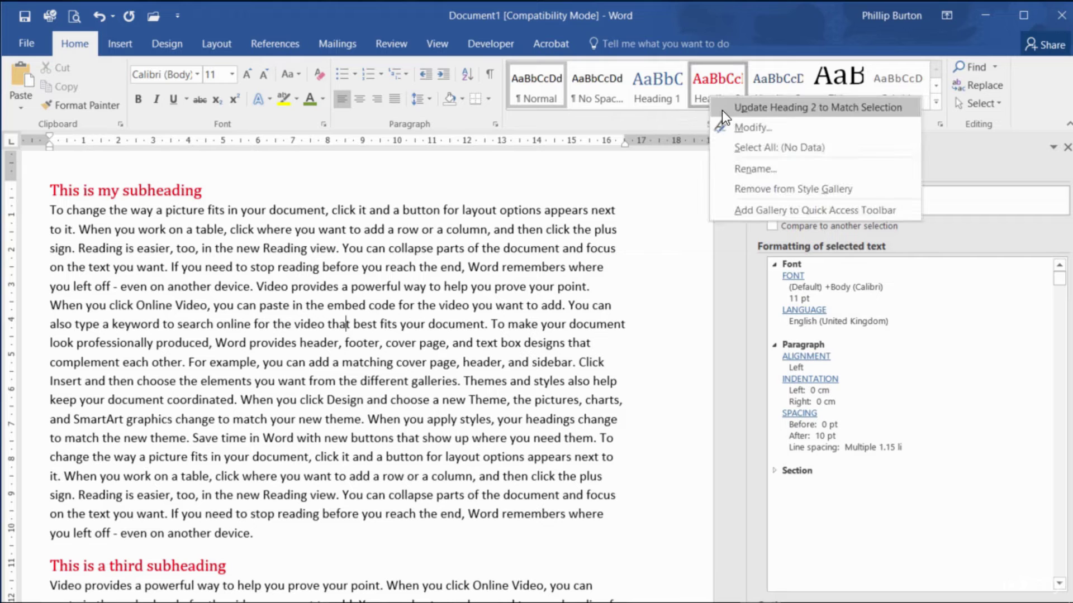
{"action": "left_click", "coordinate": [732, 125]}
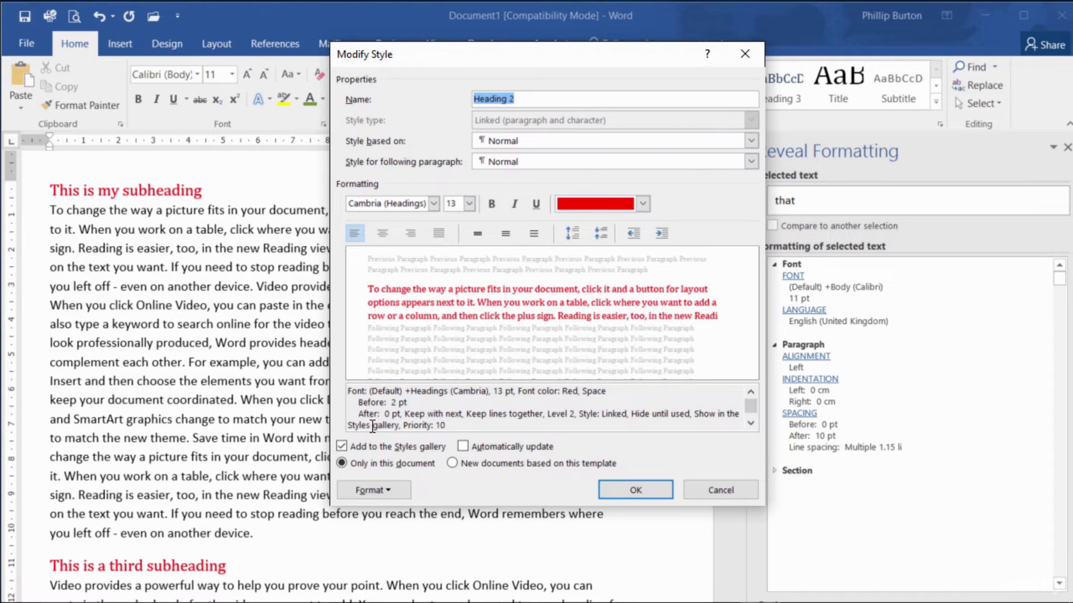
{"action": "left_click", "coordinate": [382, 491]}
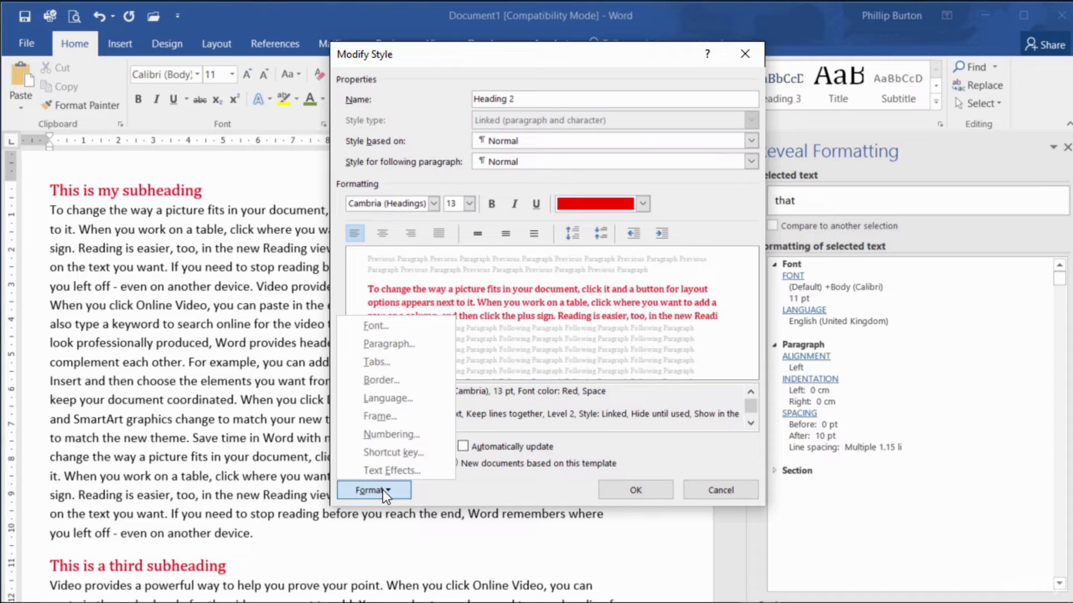
{"action": "left_click", "coordinate": [708, 468]}
{"action": "left_click", "coordinate": [716, 486]}
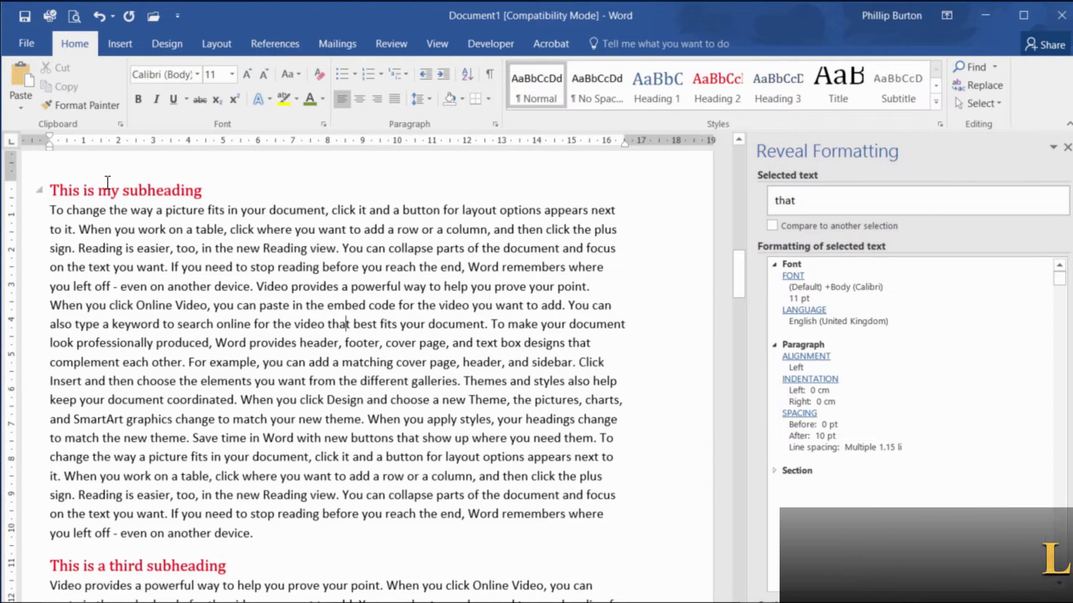
Enlarge the "This is my subheading" line above the "To change the way a picture fits" paragraph to 18 pt and centre it.
{"action": "left_click", "coordinate": [32, 193]}
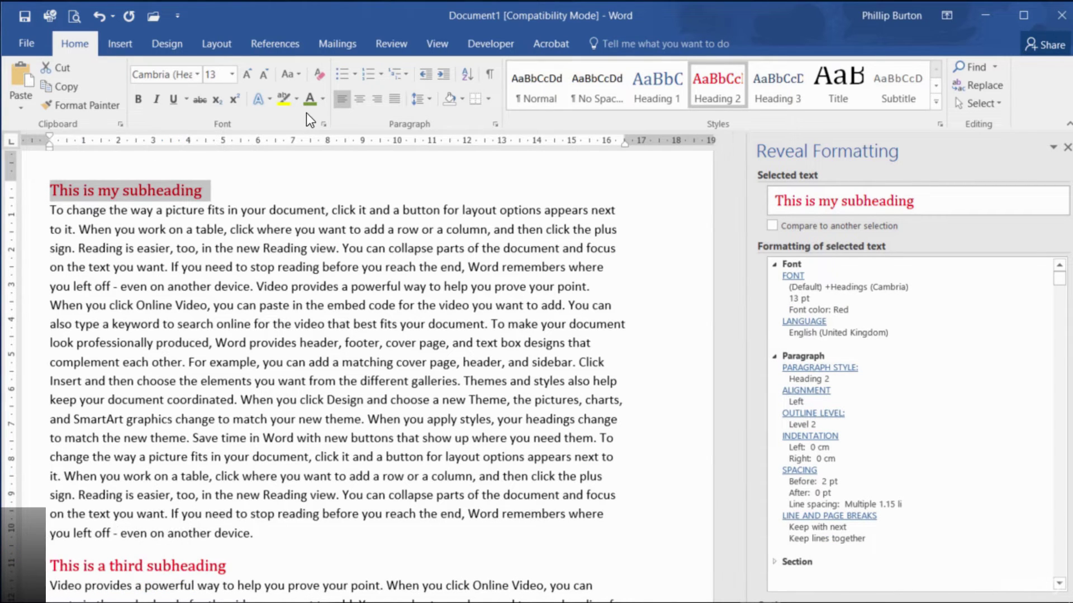
{"action": "left_click", "coordinate": [247, 74]}
{"action": "left_click", "coordinate": [247, 74]}
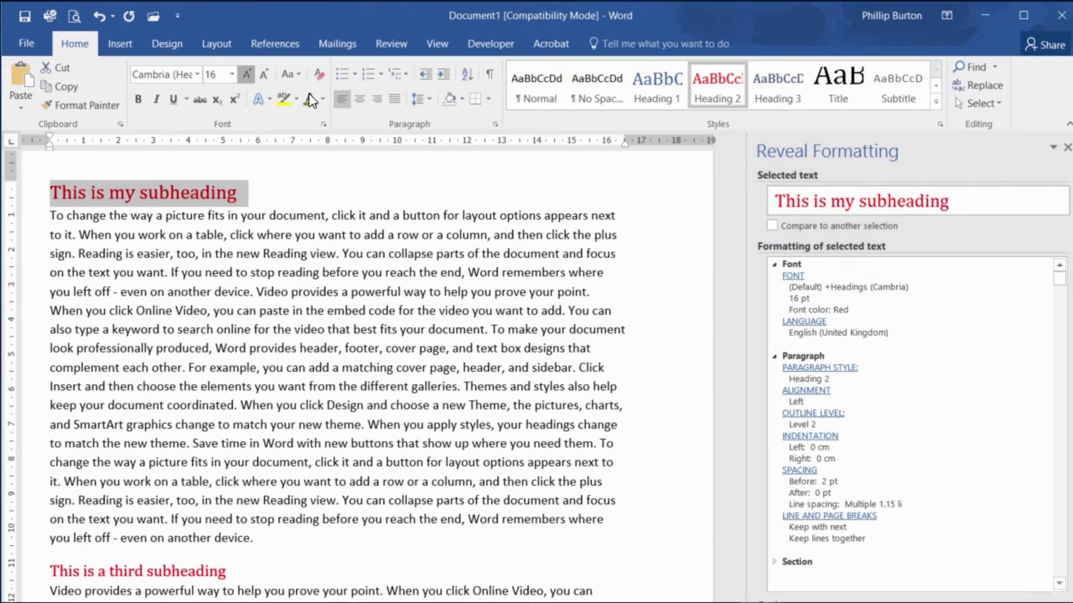
{"action": "left_click", "coordinate": [247, 74]}
{"action": "key", "text": "ctrl+e"}
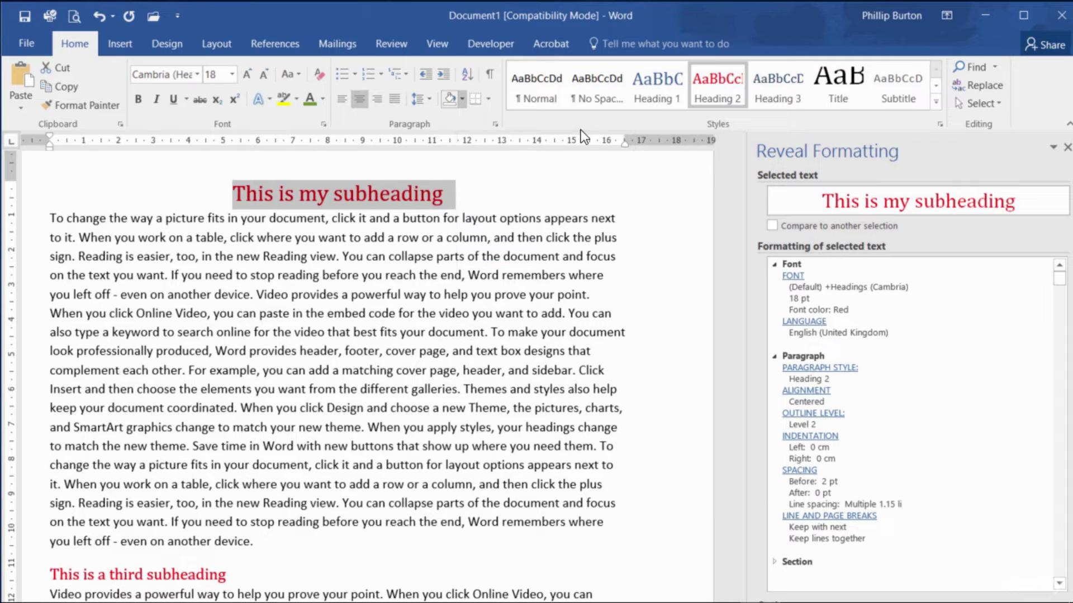
Give the selected subheading yellow paragraph shading and apply All Borders to it.
{"action": "left_click", "coordinate": [463, 101]}
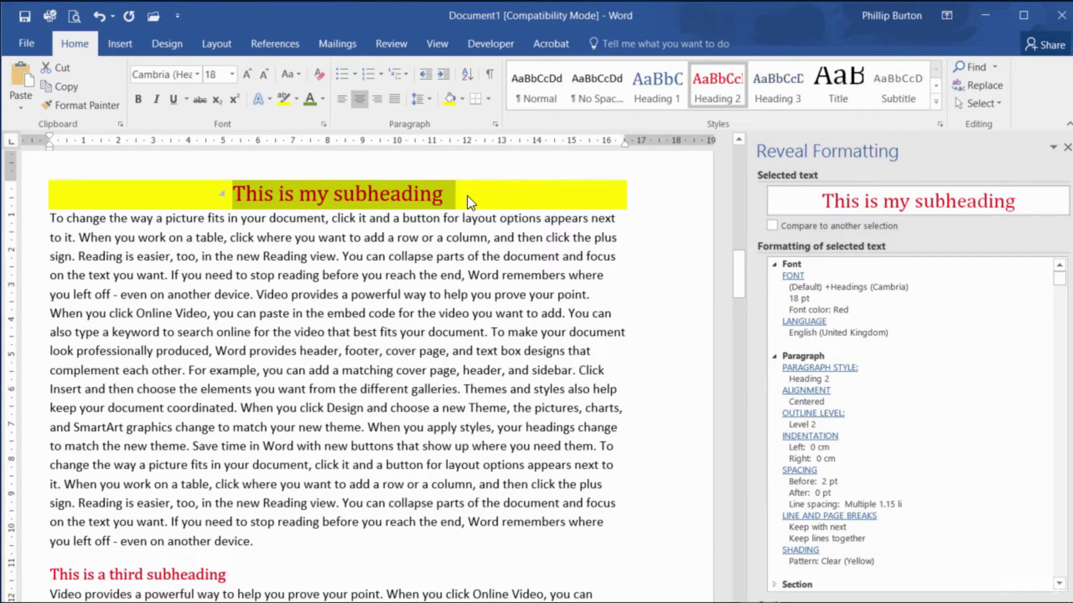
{"action": "left_click", "coordinate": [488, 99]}
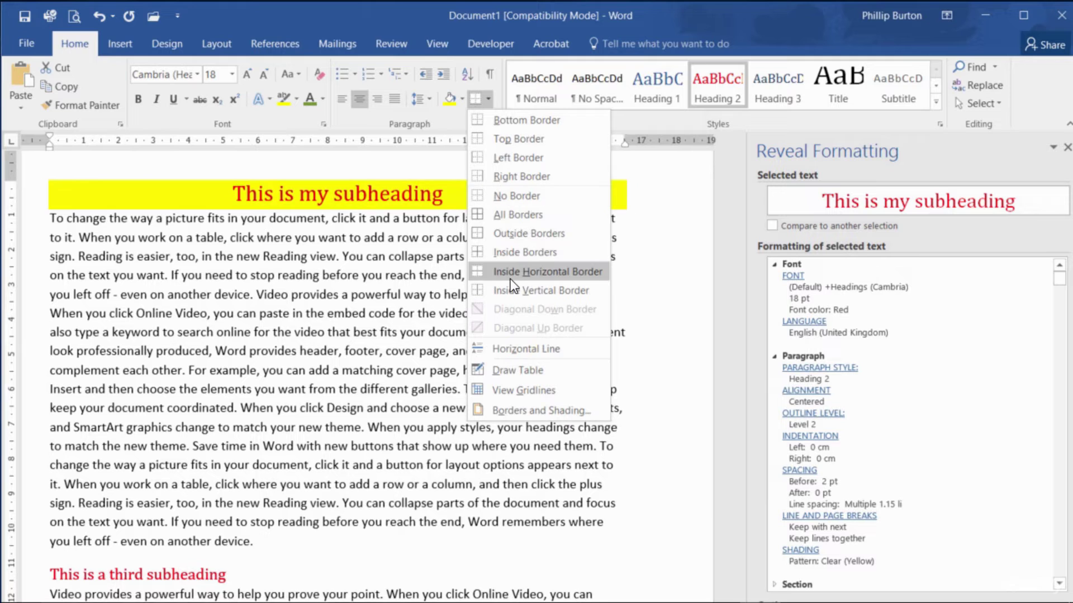
{"action": "left_click", "coordinate": [515, 221]}
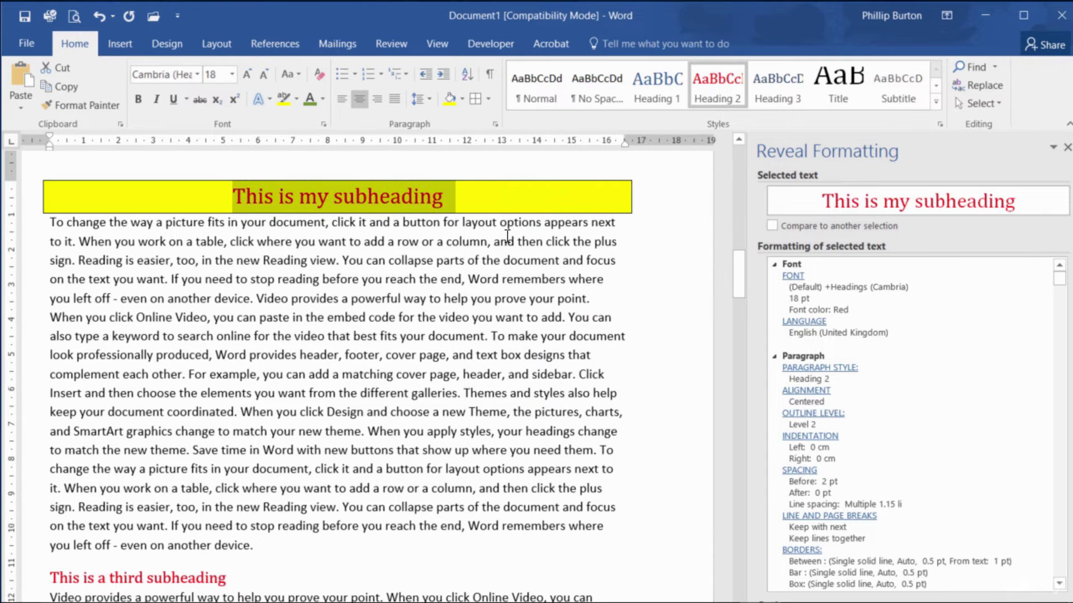
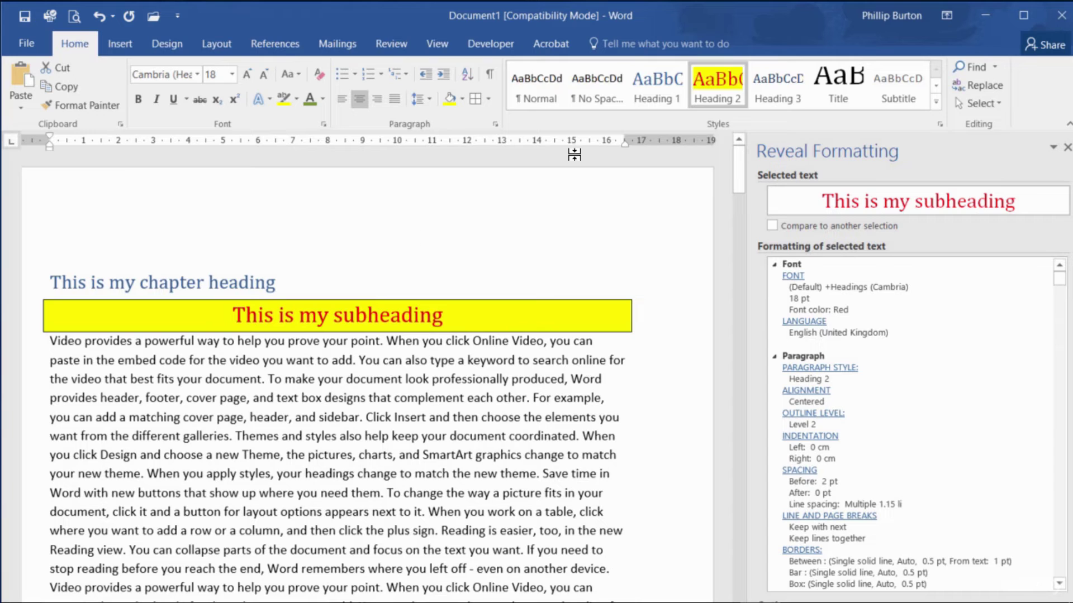
Start modifying the Normal style and set its font size to 9 pt.
{"action": "right_click", "coordinate": [550, 90]}
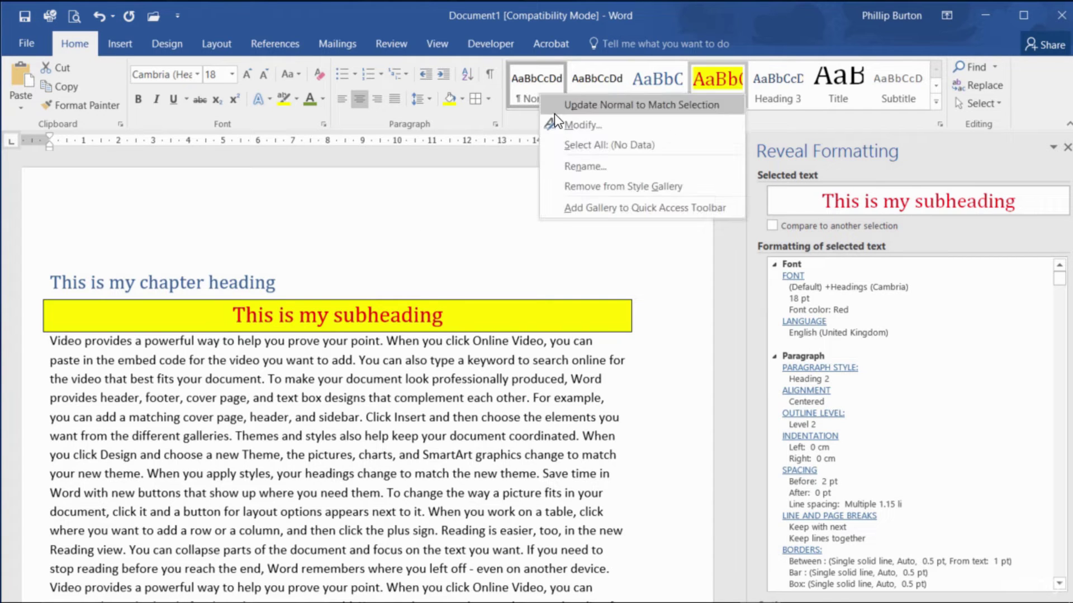
{"action": "left_click", "coordinate": [567, 124]}
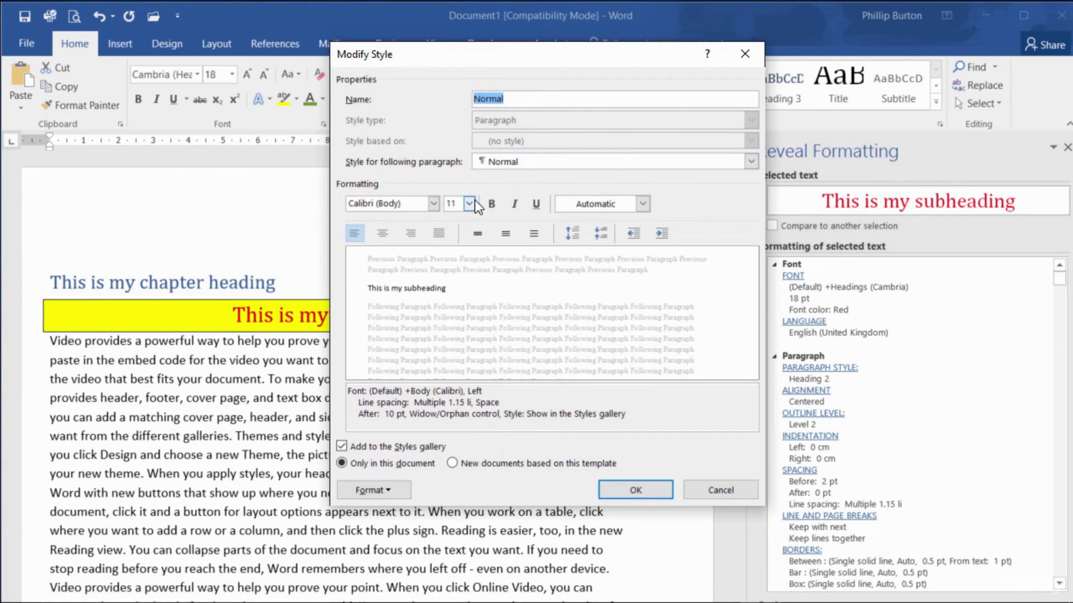
{"action": "left_click", "coordinate": [469, 203]}
{"action": "left_click", "coordinate": [458, 231]}
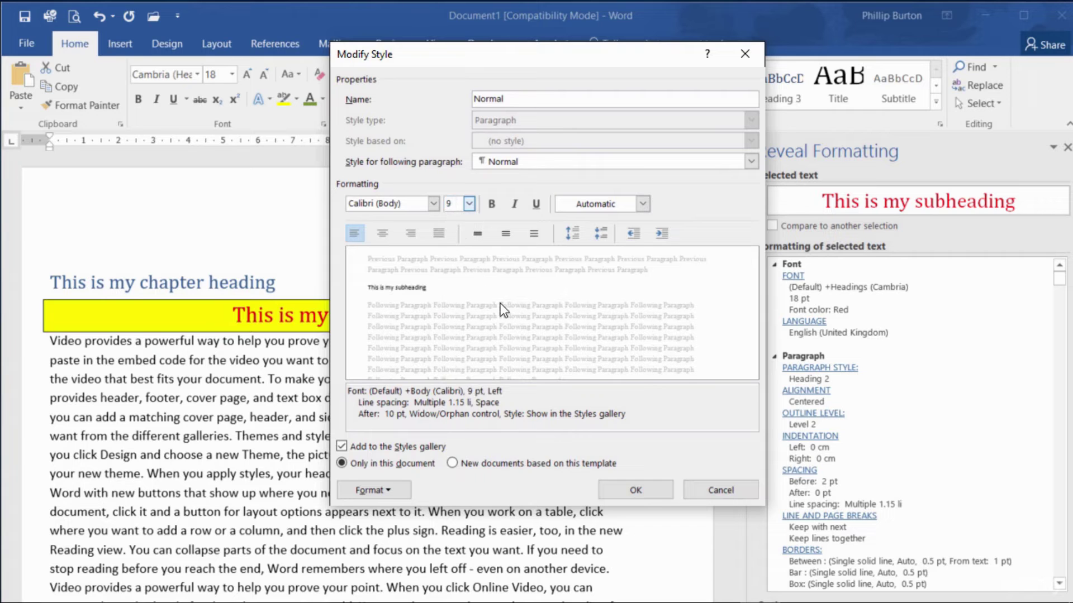
Set the Normal style's paragraph line spacing to 1.5 lines and its alignment to Right, and save the style changes.
{"action": "left_click", "coordinate": [387, 497]}
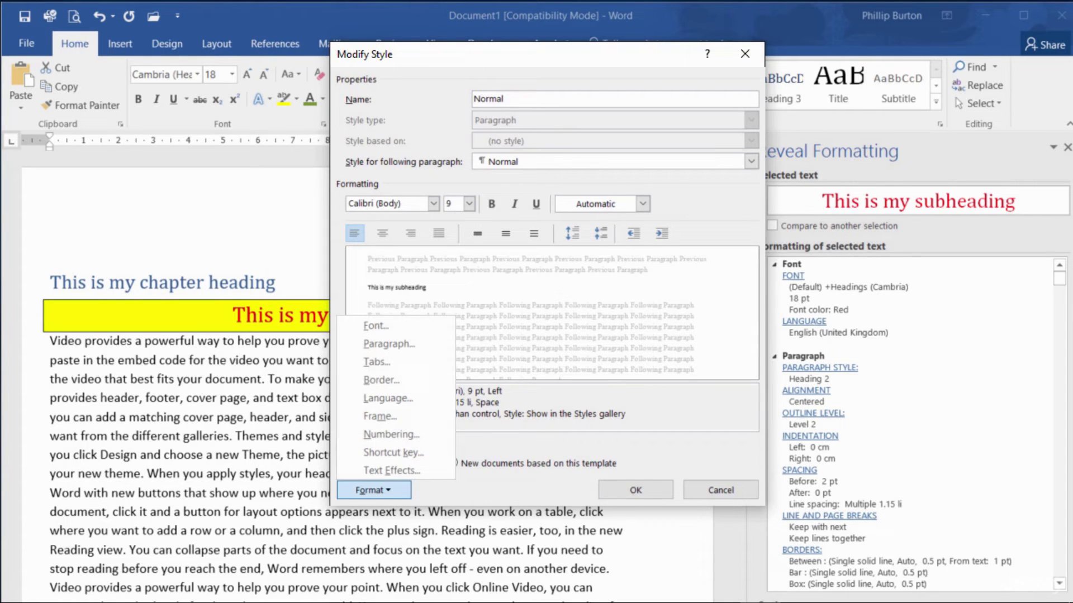
{"action": "left_click", "coordinate": [405, 350]}
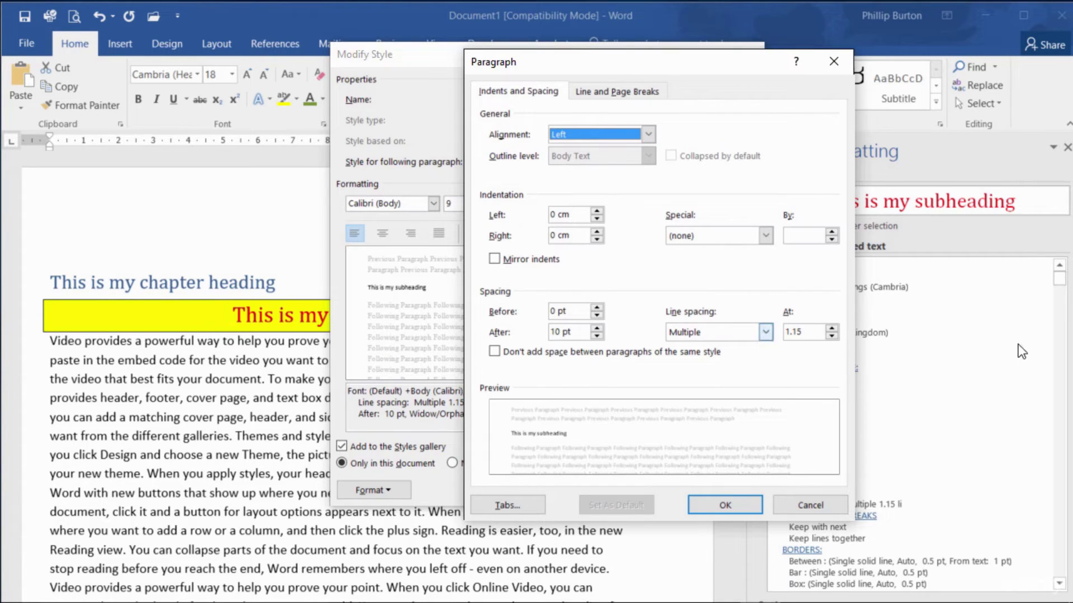
{"action": "left_click", "coordinate": [736, 335]}
{"action": "left_click", "coordinate": [682, 370]}
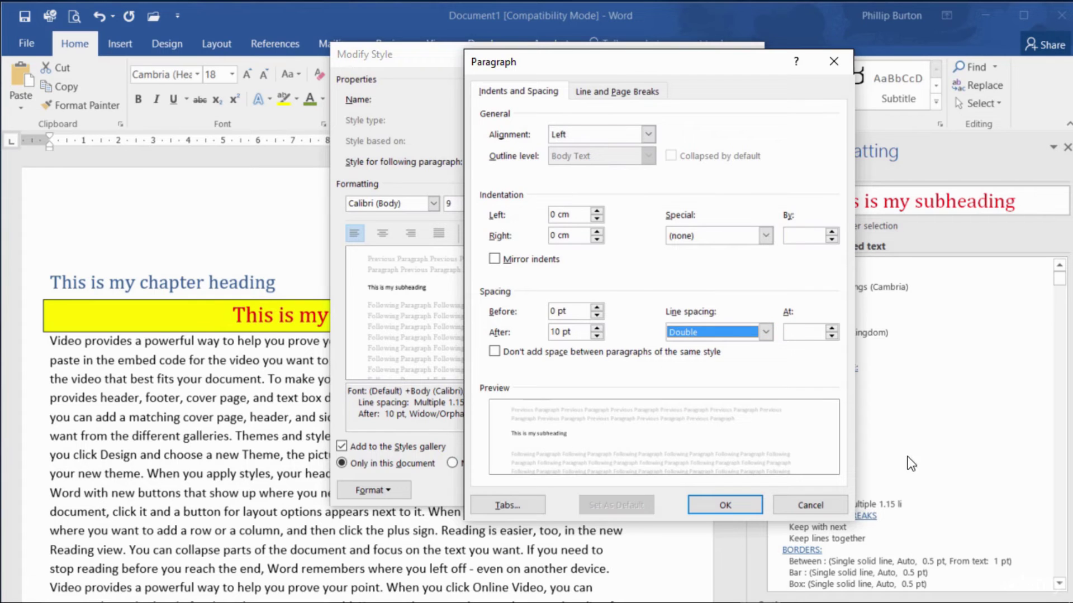
{"action": "left_click", "coordinate": [765, 332]}
{"action": "left_click", "coordinate": [725, 355]}
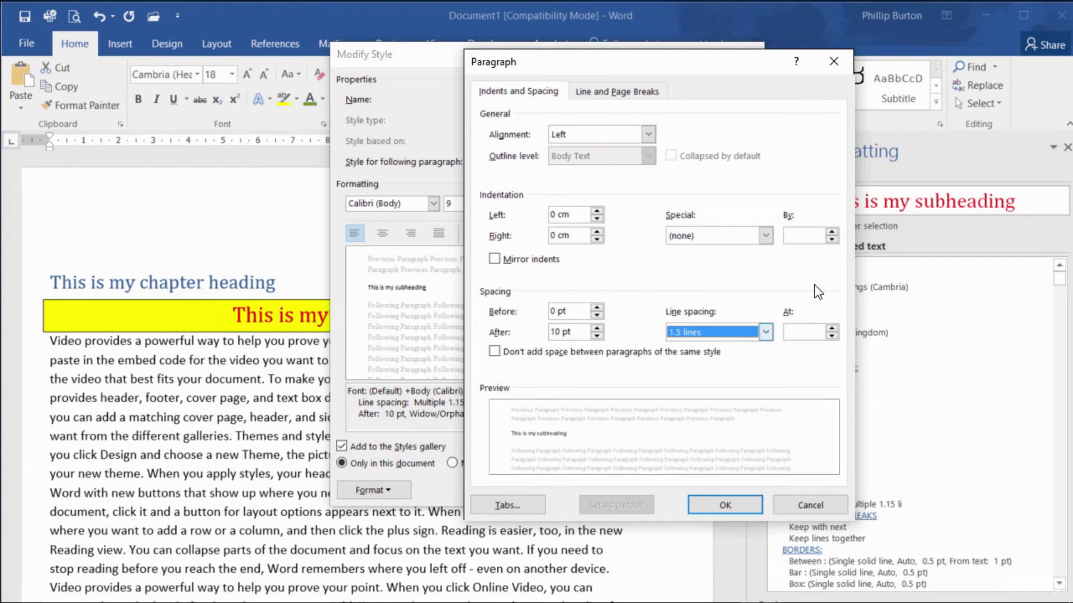
{"action": "left_click", "coordinate": [648, 134]}
{"action": "left_click", "coordinate": [610, 172]}
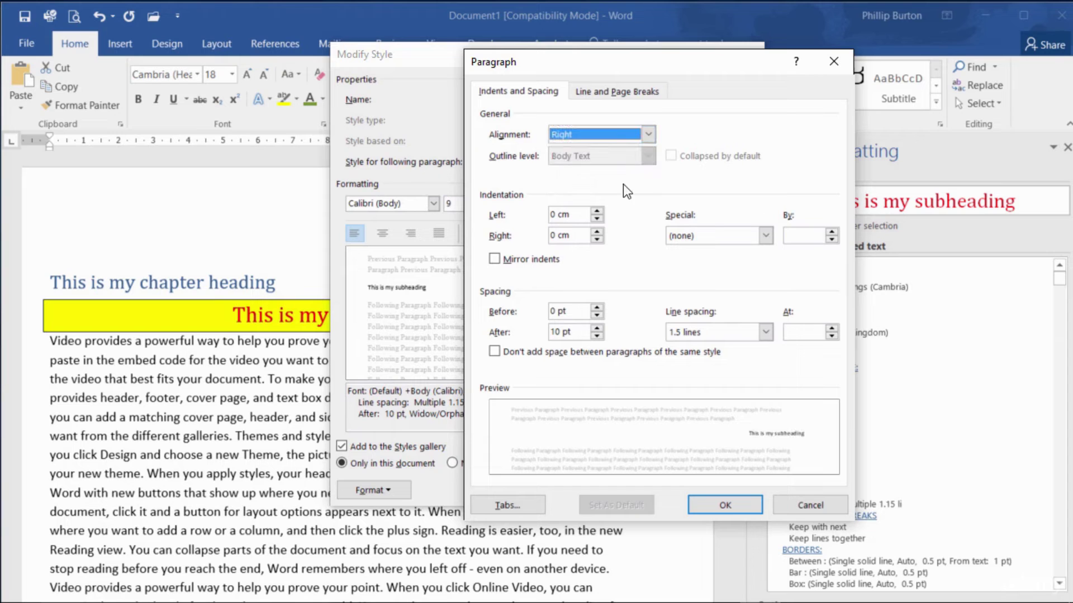
{"action": "left_click", "coordinate": [720, 506]}
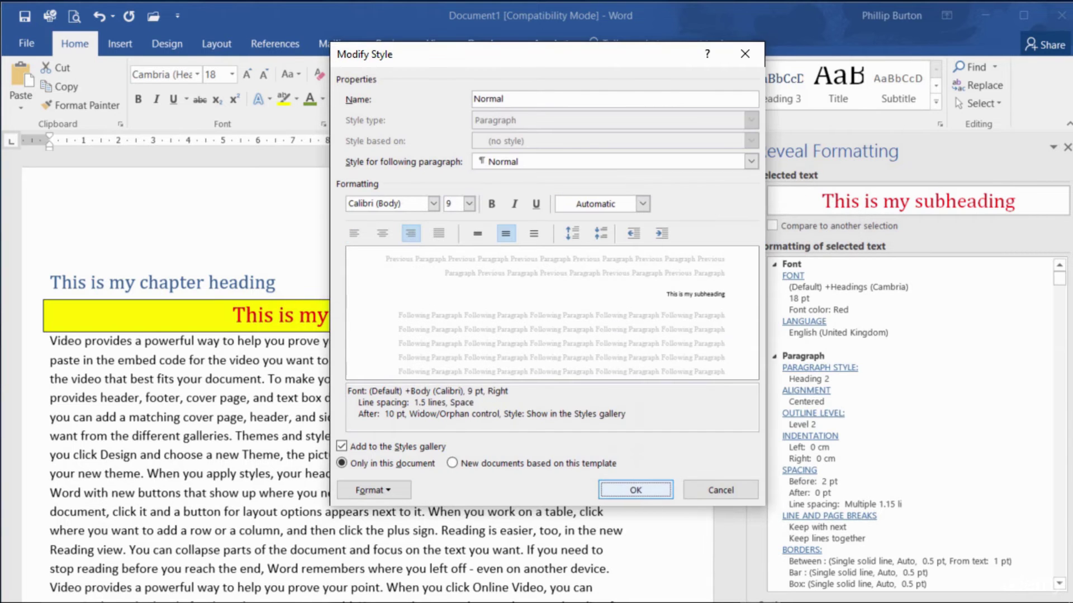
{"action": "left_click", "coordinate": [648, 491]}
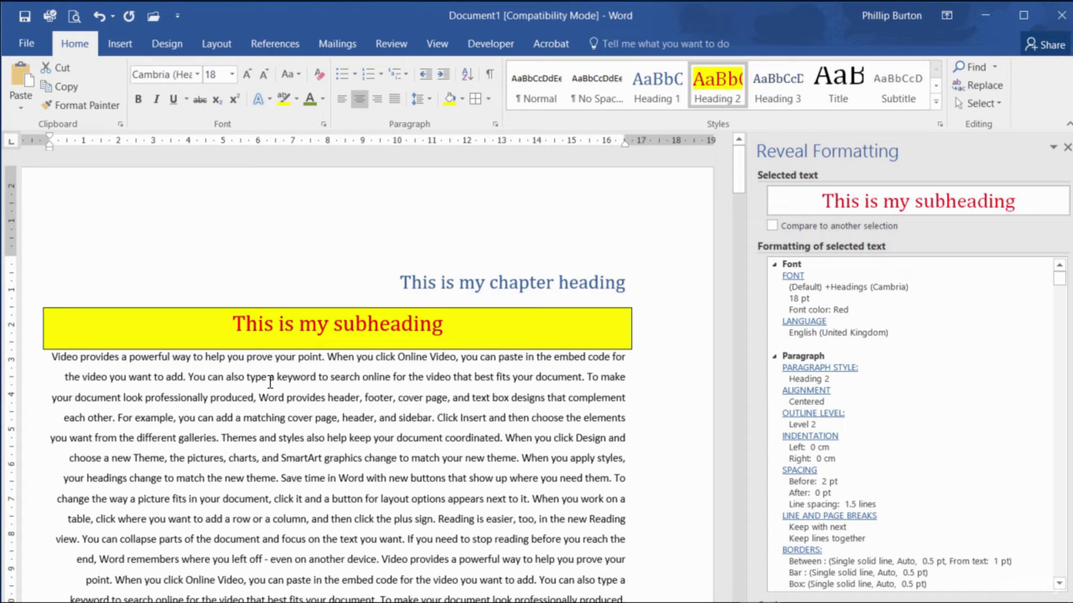
Modify the Heading 1 style so that its text is left-aligned.
{"action": "left_click", "coordinate": [311, 439]}
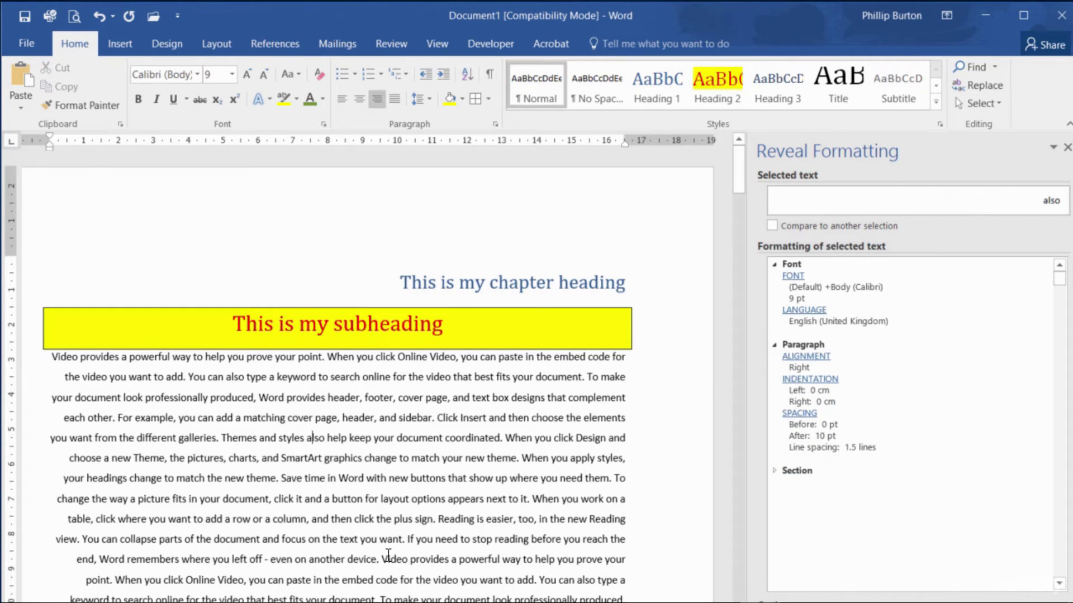
{"action": "left_click", "coordinate": [444, 281]}
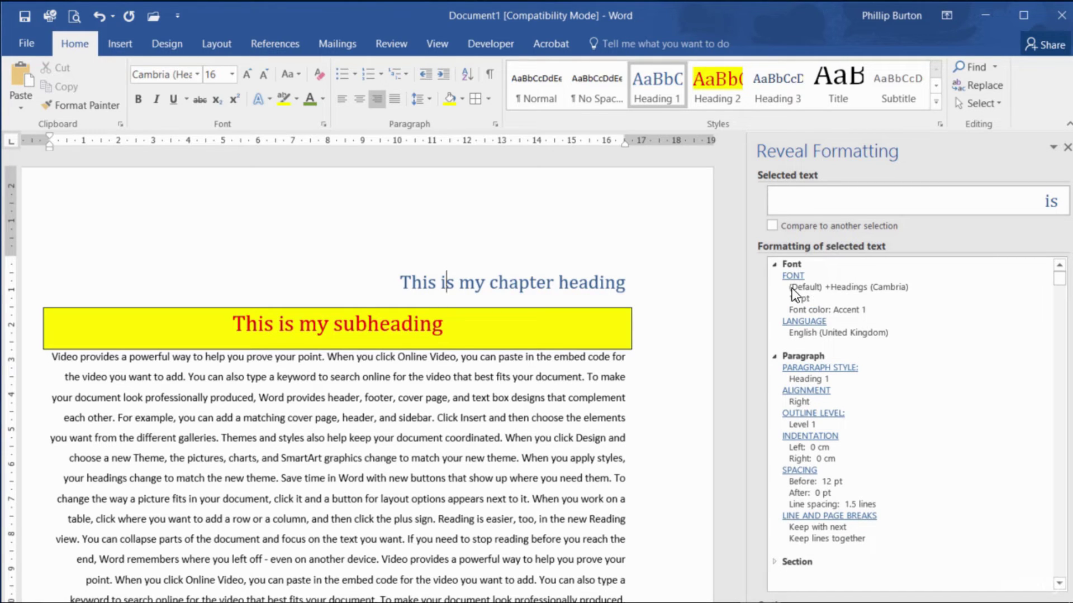
{"action": "mouse_move", "coordinate": [437, 338]}
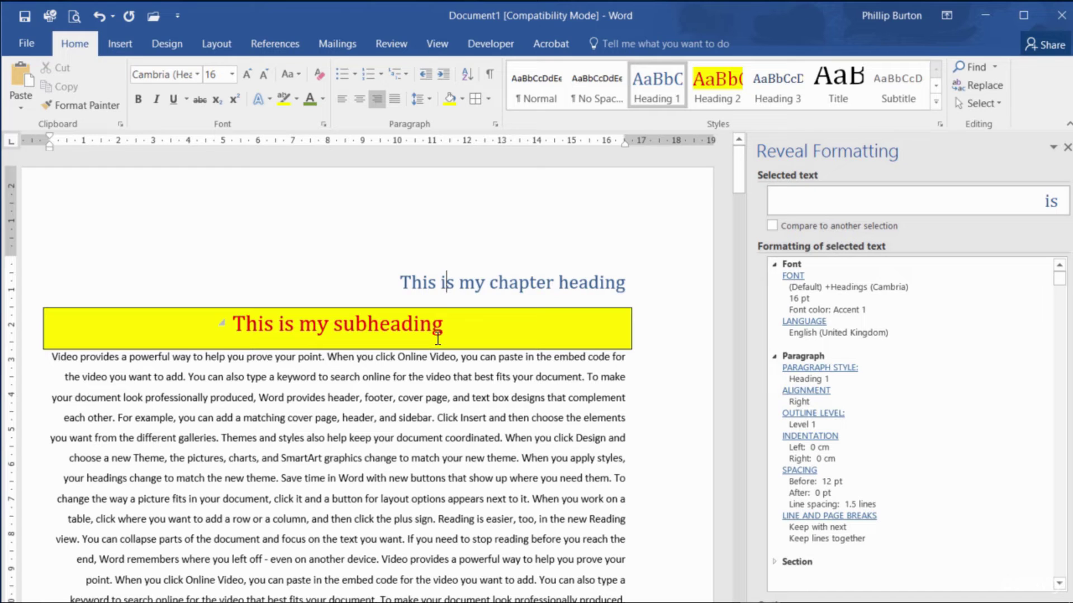
{"action": "right_click", "coordinate": [674, 77]}
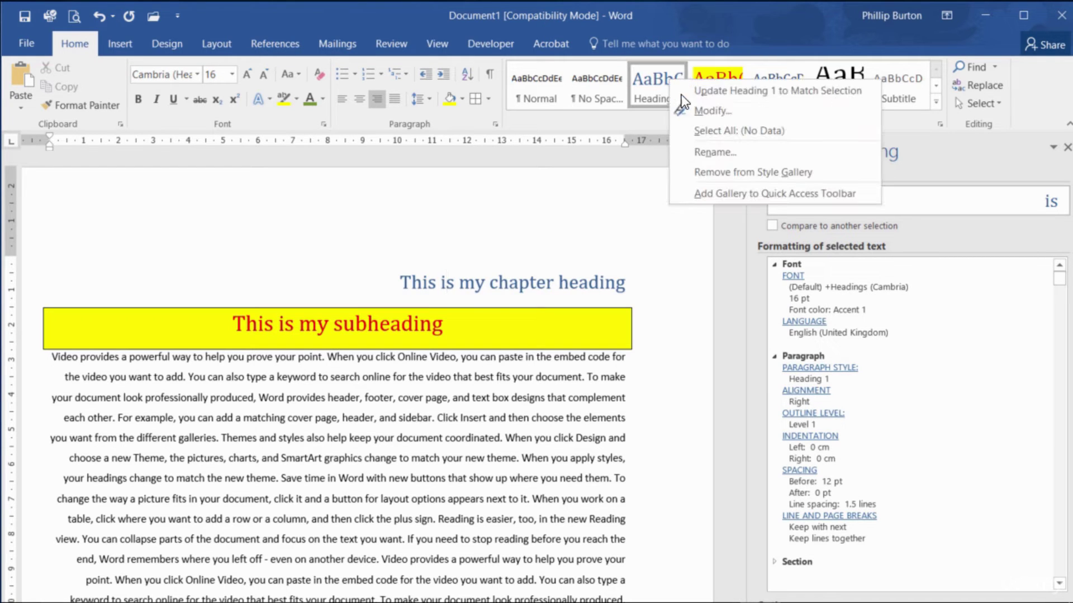
{"action": "left_click", "coordinate": [726, 108]}
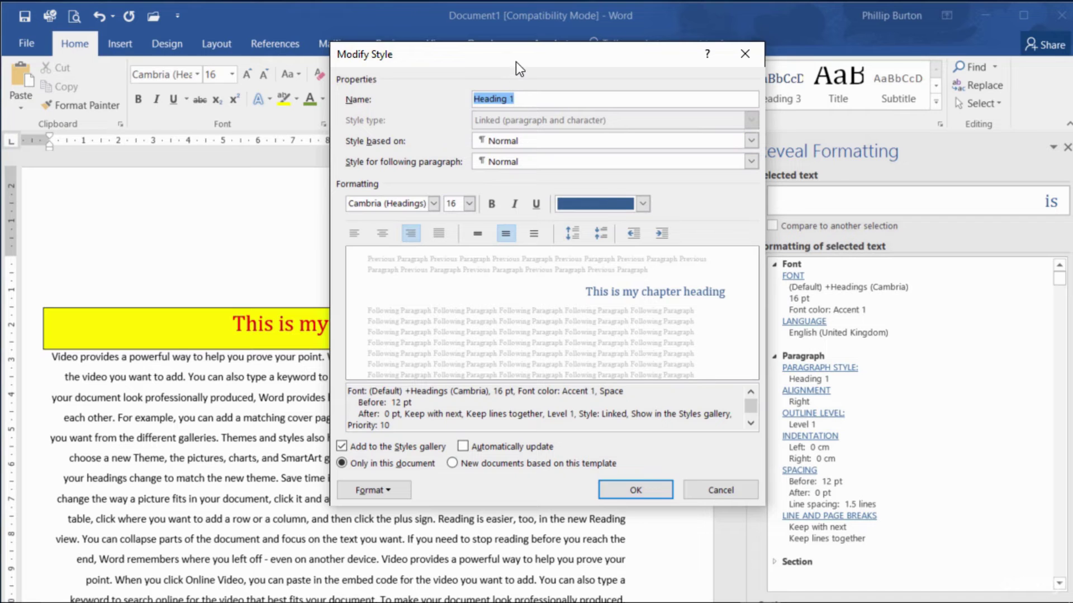
{"action": "left_click_drag", "start_coordinate": [515, 61], "coordinate": [846, 136]}
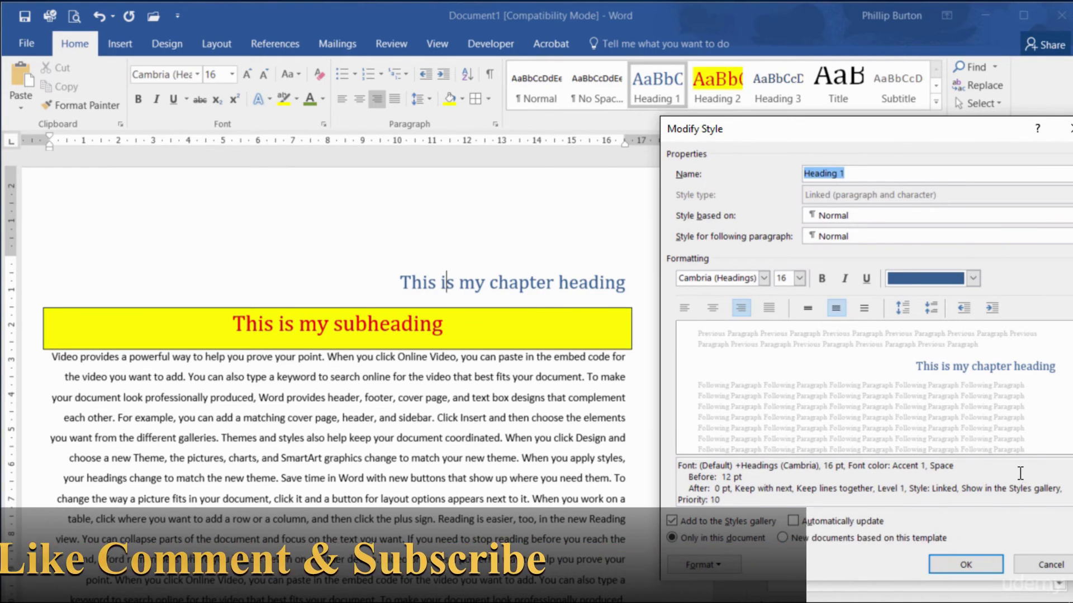
{"action": "left_click", "coordinate": [685, 311]}
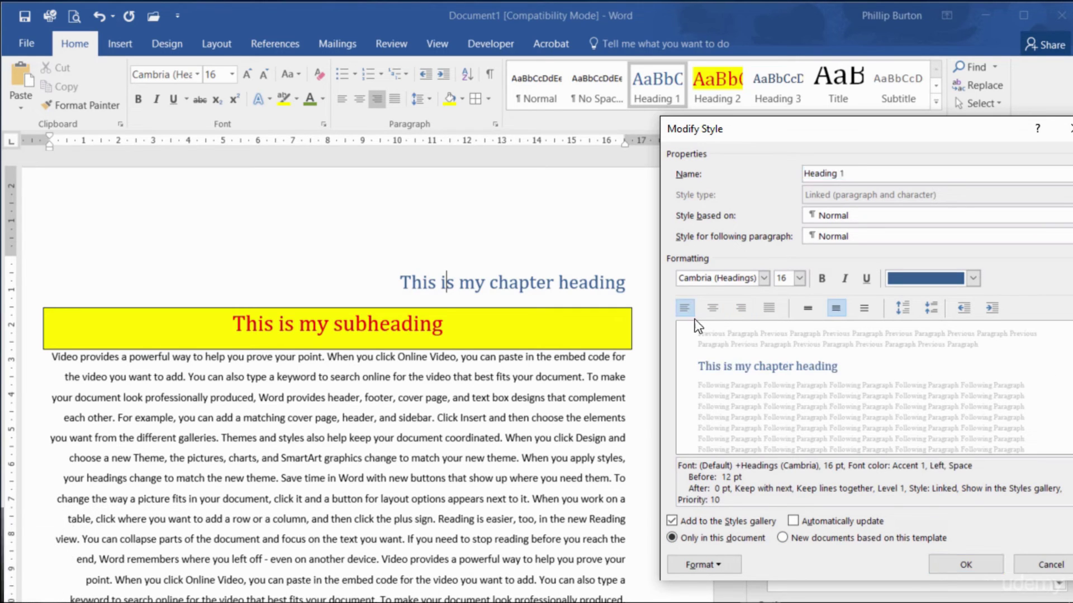
{"action": "left_click", "coordinate": [958, 565]}
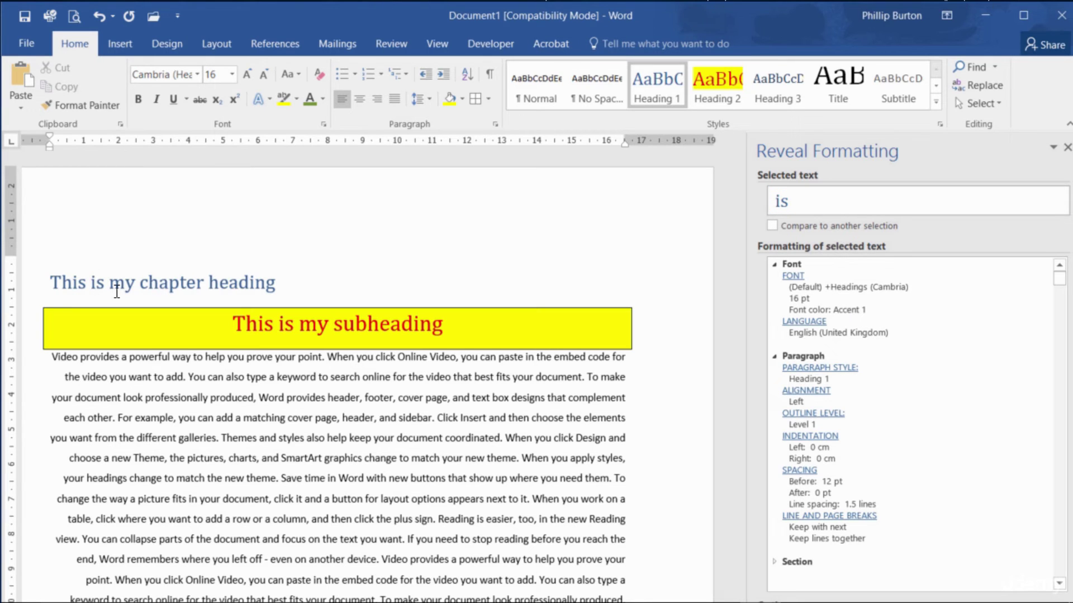
Centre the line "This is my chapter heading" and apply the light blue text effect with a reflection to it.
{"action": "left_click", "coordinate": [22, 288]}
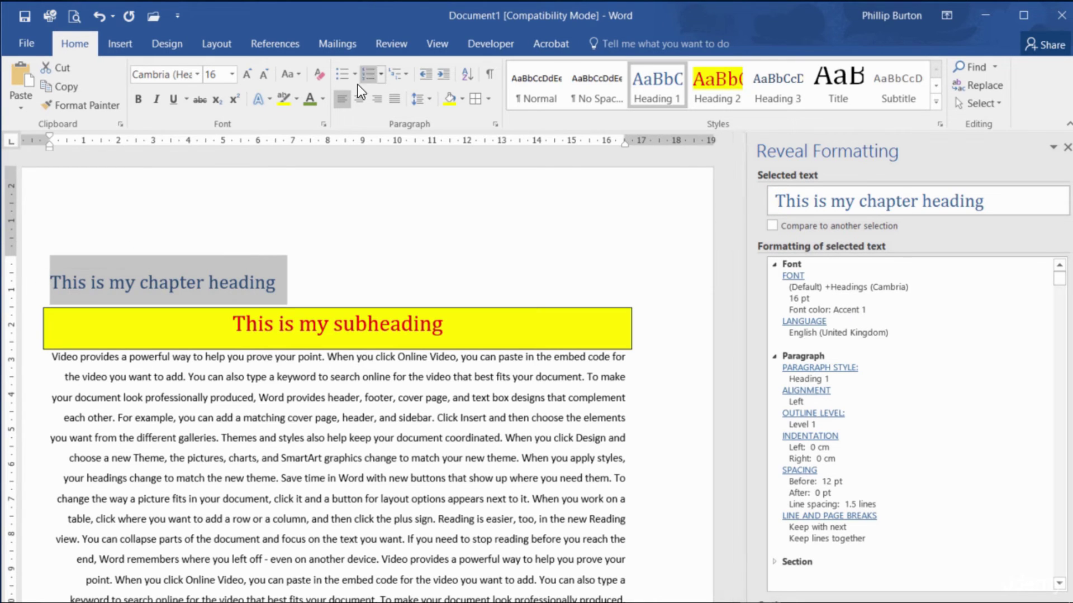
{"action": "left_click", "coordinate": [359, 98]}
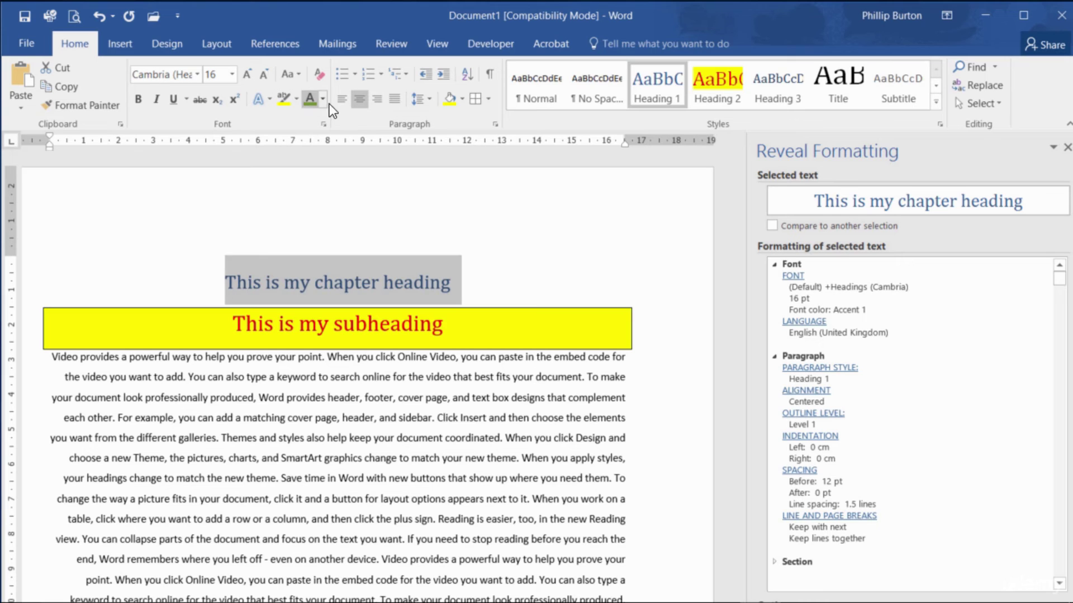
{"action": "left_click", "coordinate": [260, 99]}
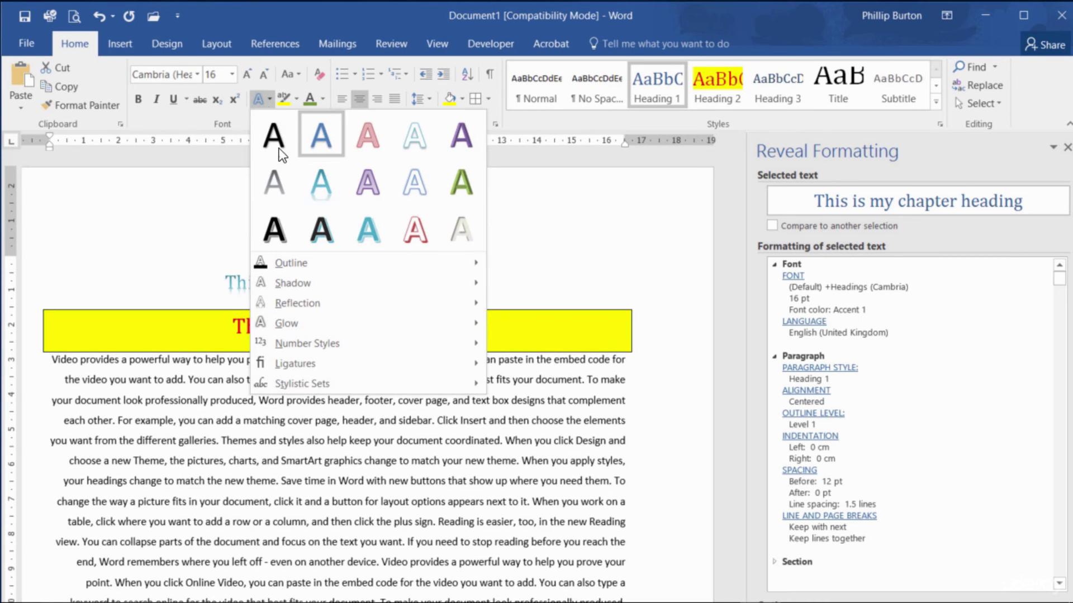
{"action": "left_click", "coordinate": [315, 185]}
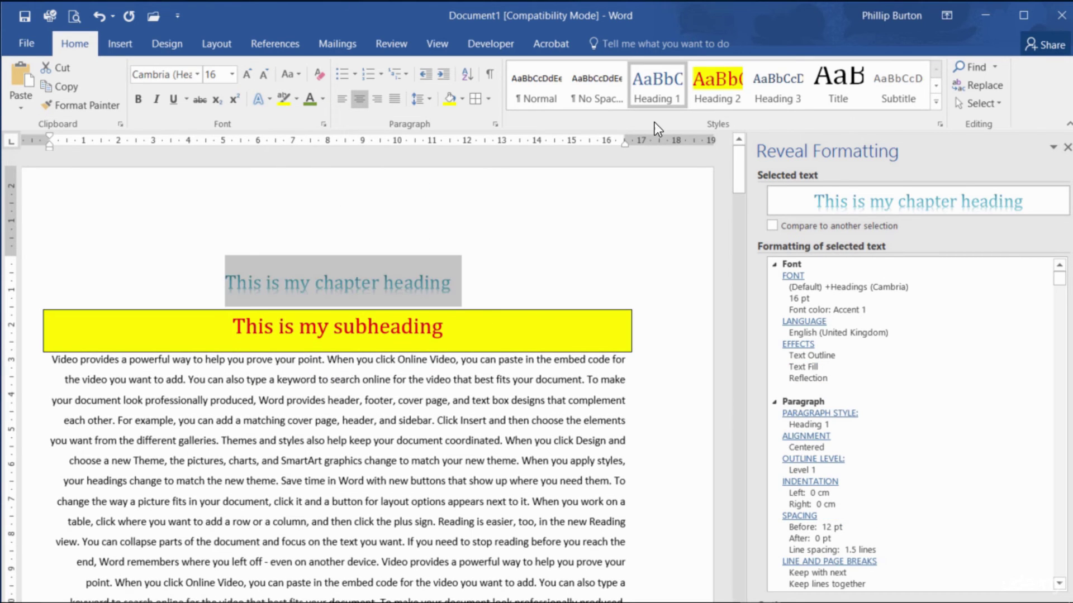
Update the Heading 1 style to match the formatting of the selected chapter heading.
{"action": "right_click", "coordinate": [654, 100]}
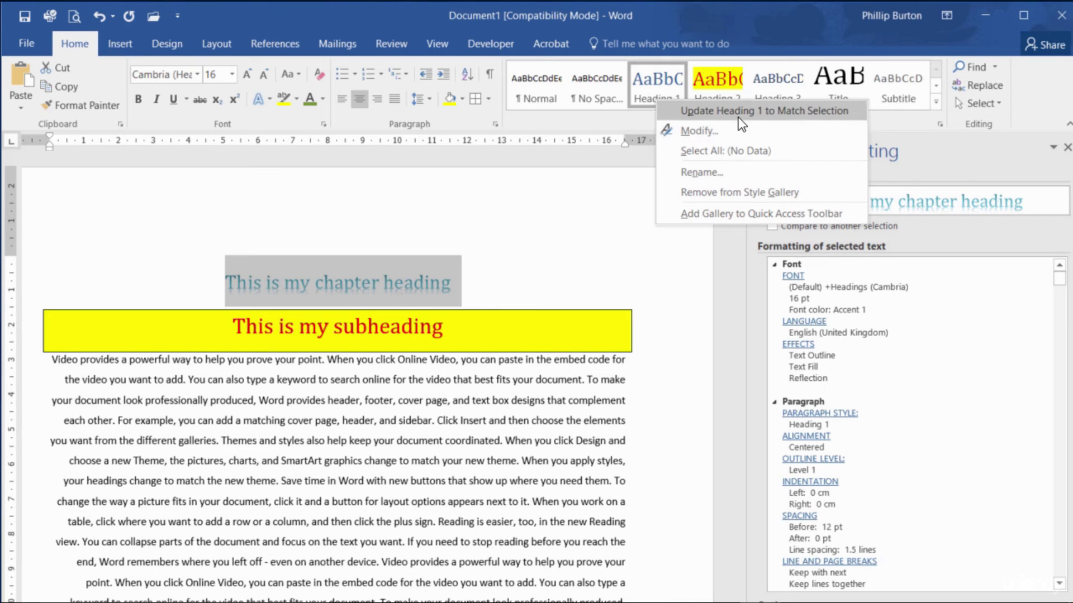
{"action": "left_click", "coordinate": [740, 114]}
{"action": "left_click", "coordinate": [534, 382]}
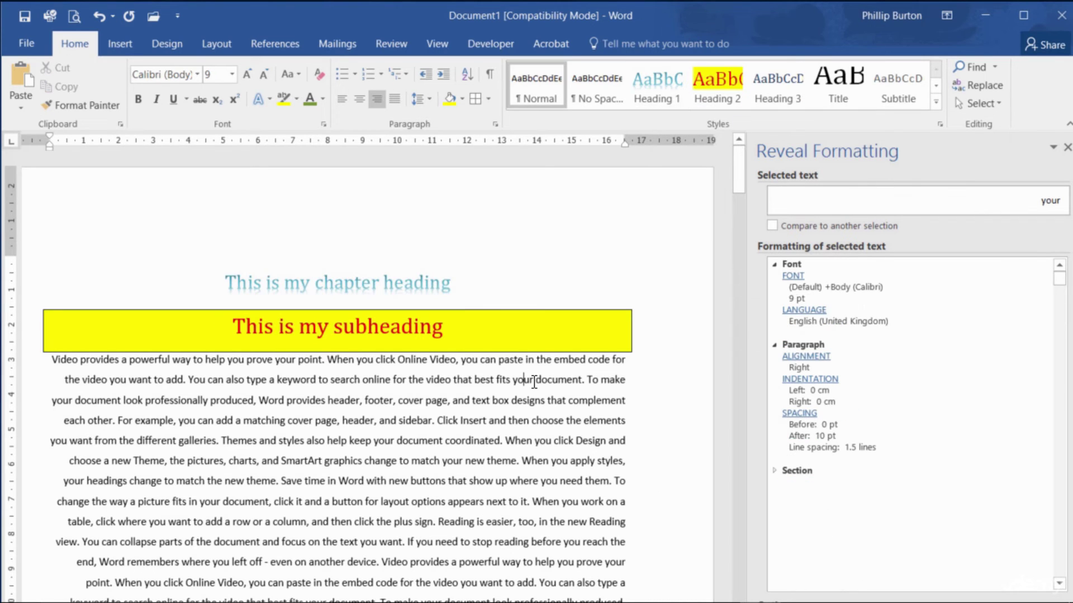